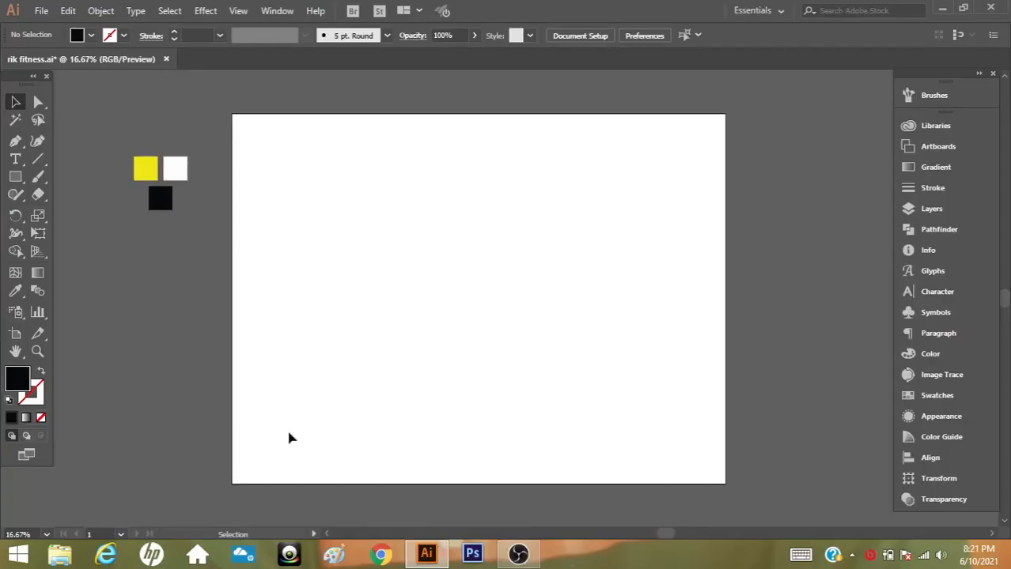
Draw a black rectangle covering the whole artboard and send it to the back
{"action": "left_click", "coordinate": [15, 176]}
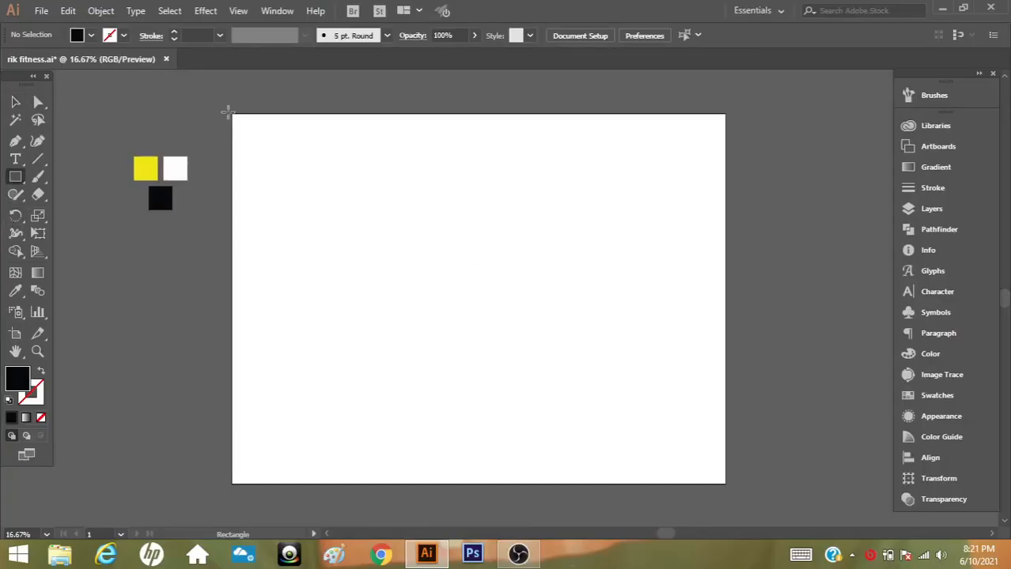
{"action": "mouse_move", "coordinate": [228, 109]}
{"action": "left_mouse_down"}
{"action": "mouse_move", "coordinate": [515, 367]}
{"action": "mouse_move", "coordinate": [685, 473]}
{"action": "mouse_move", "coordinate": [731, 488]}
{"action": "left_mouse_up"}
{"action": "left_click", "coordinate": [100, 10]}
{"action": "mouse_move", "coordinate": [170, 27]}
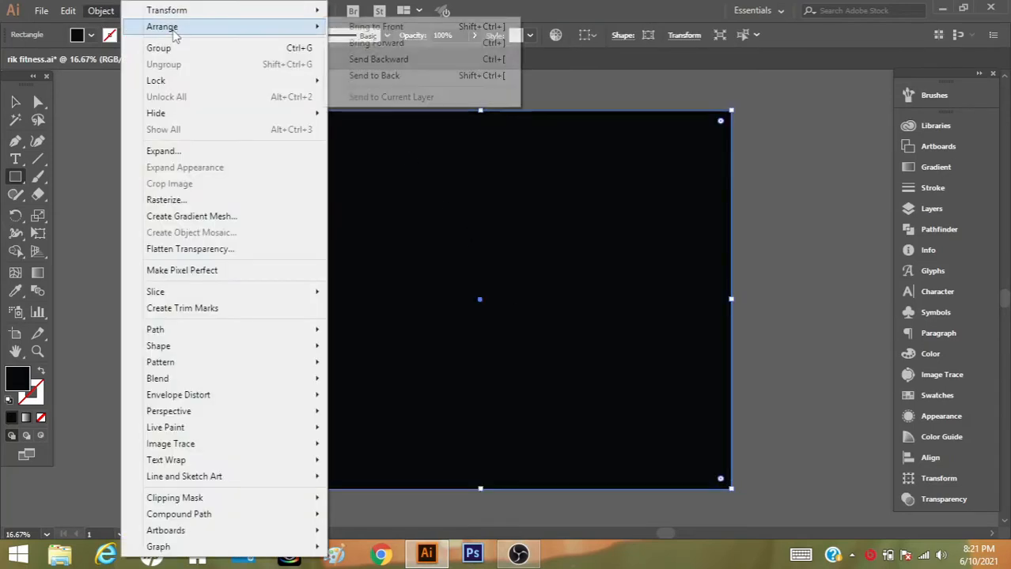
{"action": "left_click", "coordinate": [376, 76]}
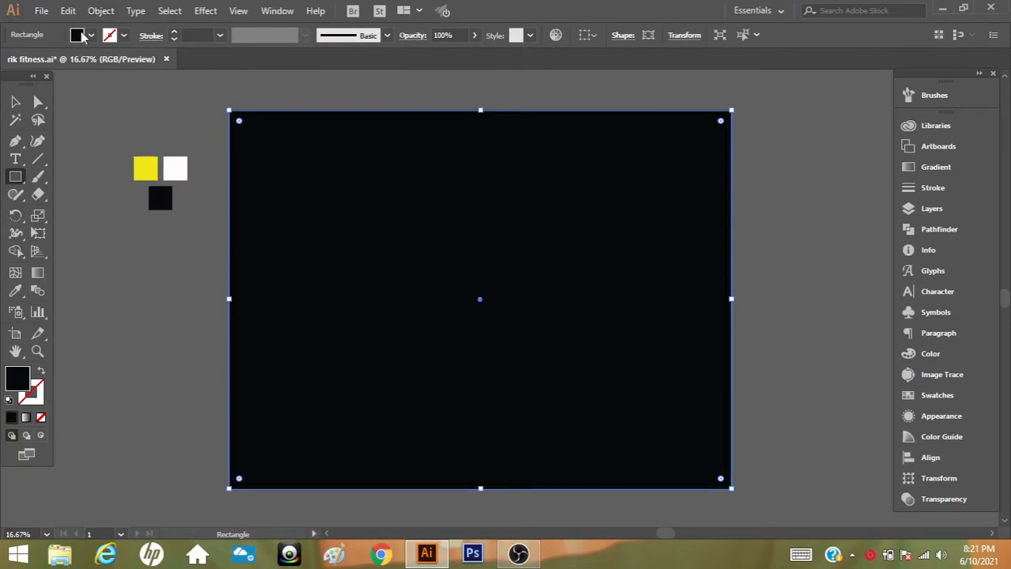
Lock the black background rectangle
{"action": "left_click", "coordinate": [101, 11]}
{"action": "mouse_move", "coordinate": [169, 81]}
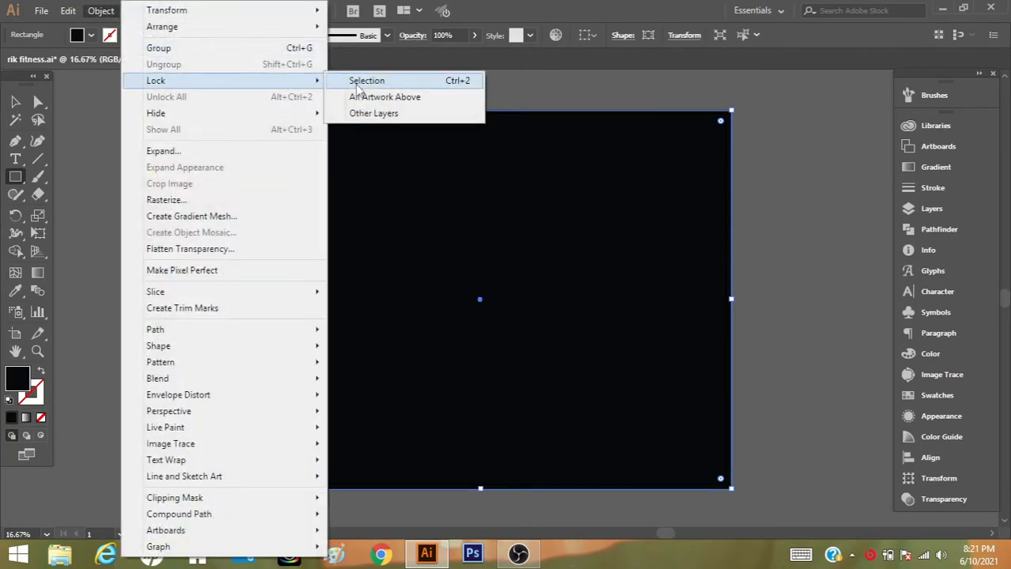
{"action": "left_click", "coordinate": [356, 84]}
{"action": "left_click", "coordinate": [15, 101]}
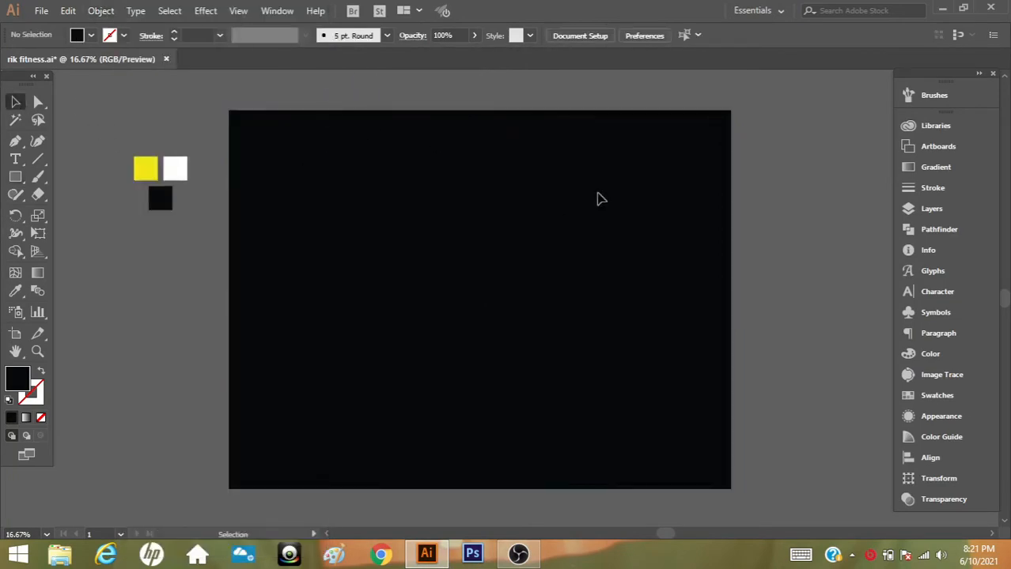
Add the text "RIK" on the black background and move it to the middle of the artboard
{"action": "left_click", "coordinate": [15, 158]}
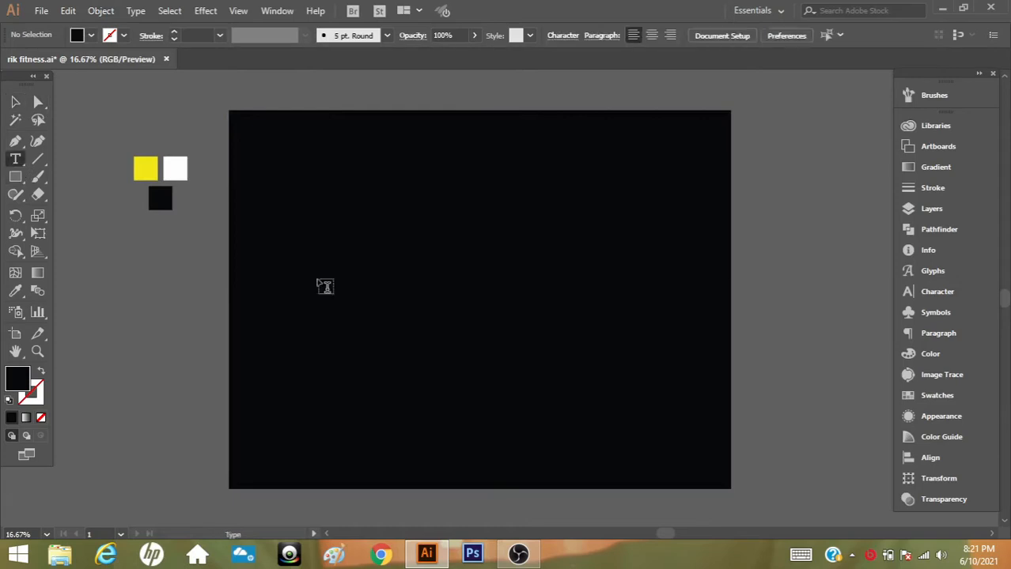
{"action": "left_click", "coordinate": [470, 323]}
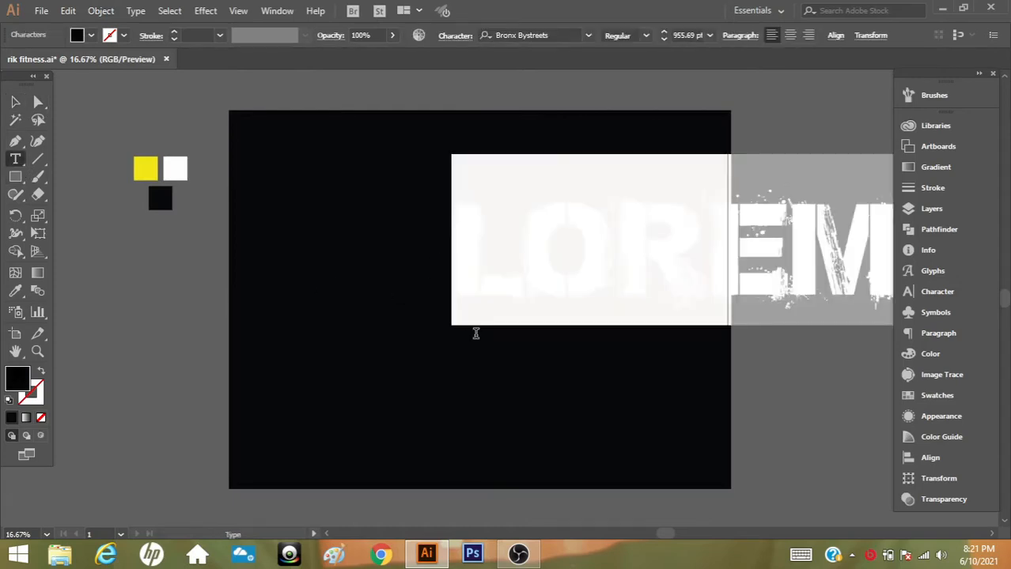
{"action": "type", "text": "R"}
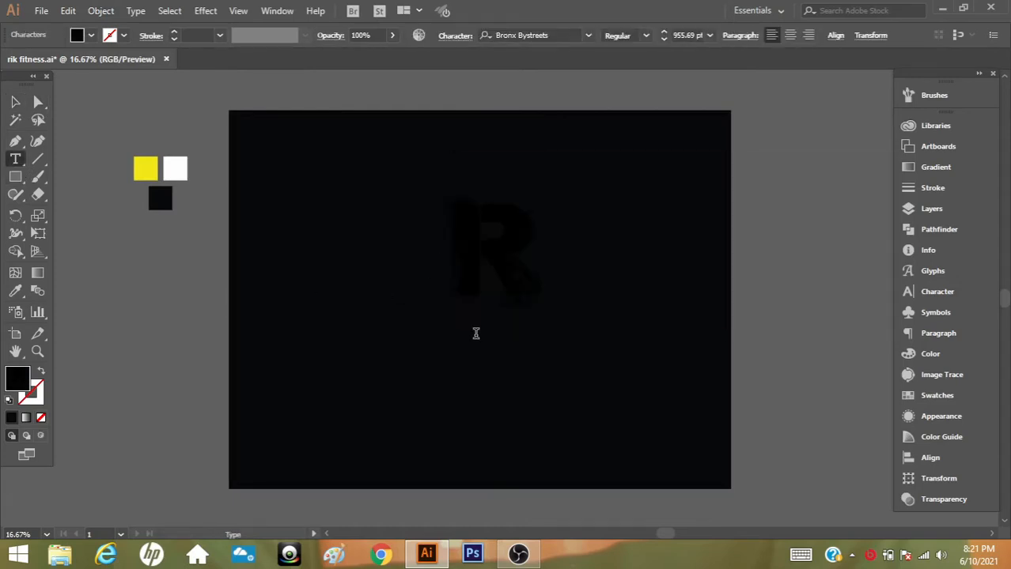
{"action": "type", "text": "IK"}
{"action": "left_click", "coordinate": [15, 102]}
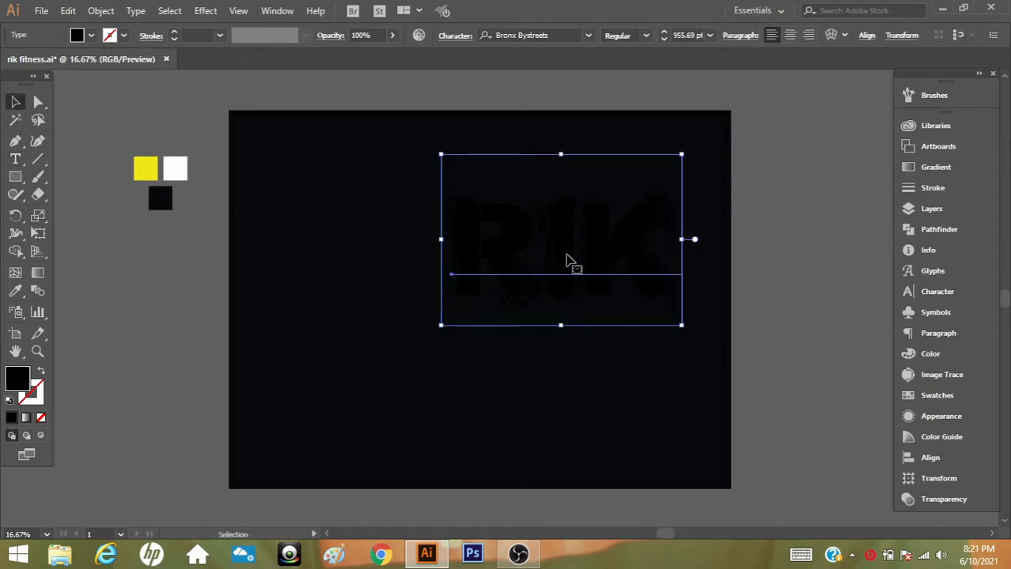
{"action": "left_click_drag", "start_coordinate": [571, 262], "coordinate": [491, 280]}
Fill the RIK text with the yellow sampled from the colour square and convert it to outlines
{"action": "left_click", "coordinate": [15, 290]}
{"action": "left_click", "coordinate": [146, 168]}
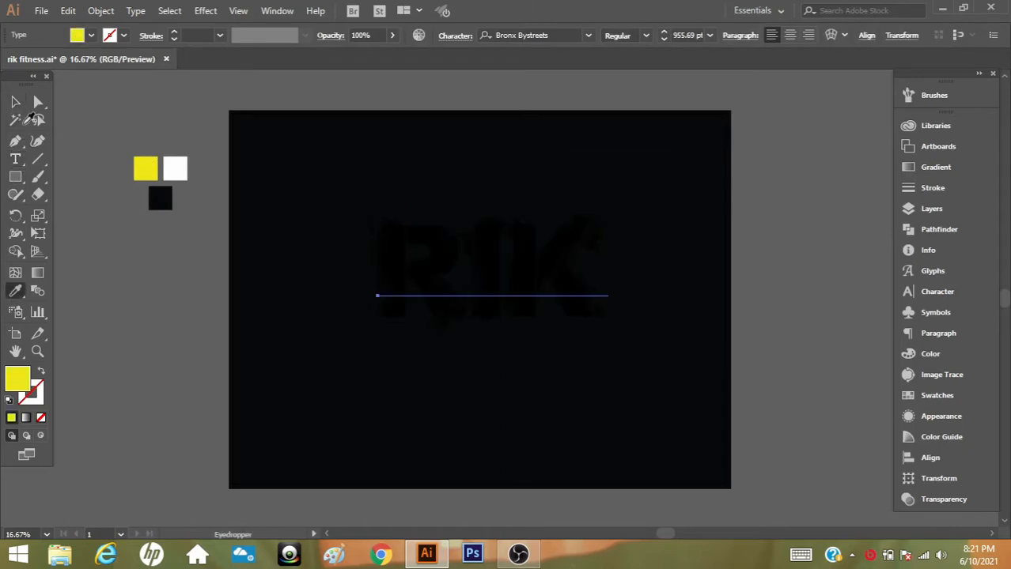
{"action": "left_click", "coordinate": [15, 103]}
{"action": "right_click", "coordinate": [524, 273]}
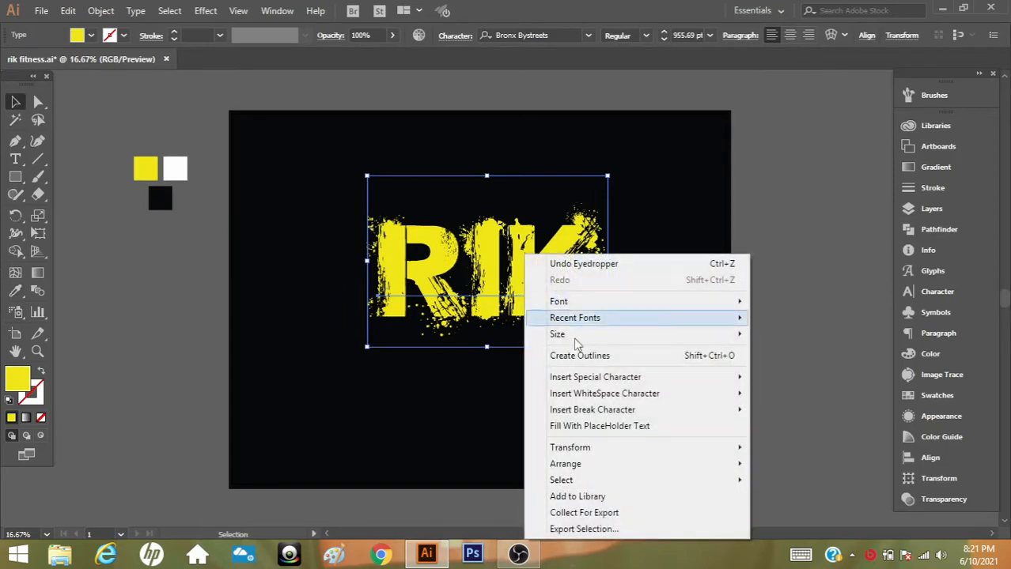
{"action": "left_click", "coordinate": [580, 356]}
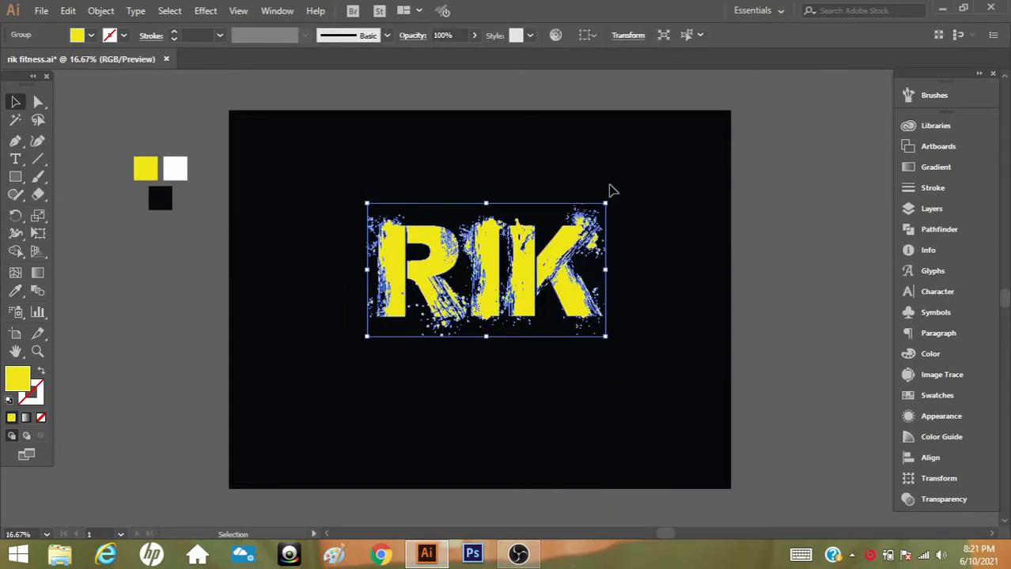
Scale the outlined RIK lettering down and position it slightly above the artboard's centre
{"action": "left_click_drag", "start_coordinate": [607, 203], "coordinate": [574, 221]}
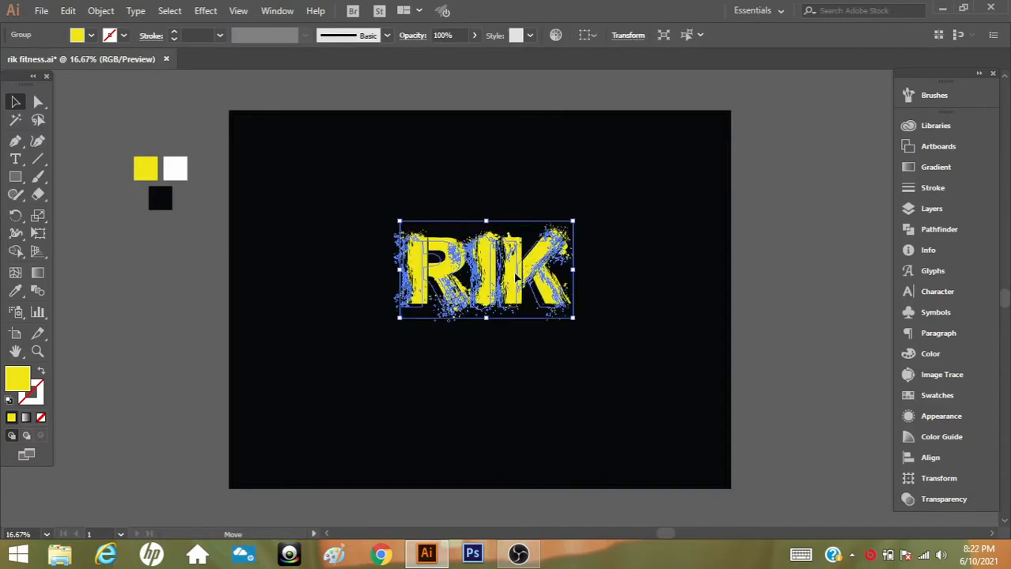
{"action": "left_click_drag", "start_coordinate": [570, 325], "coordinate": [575, 318]}
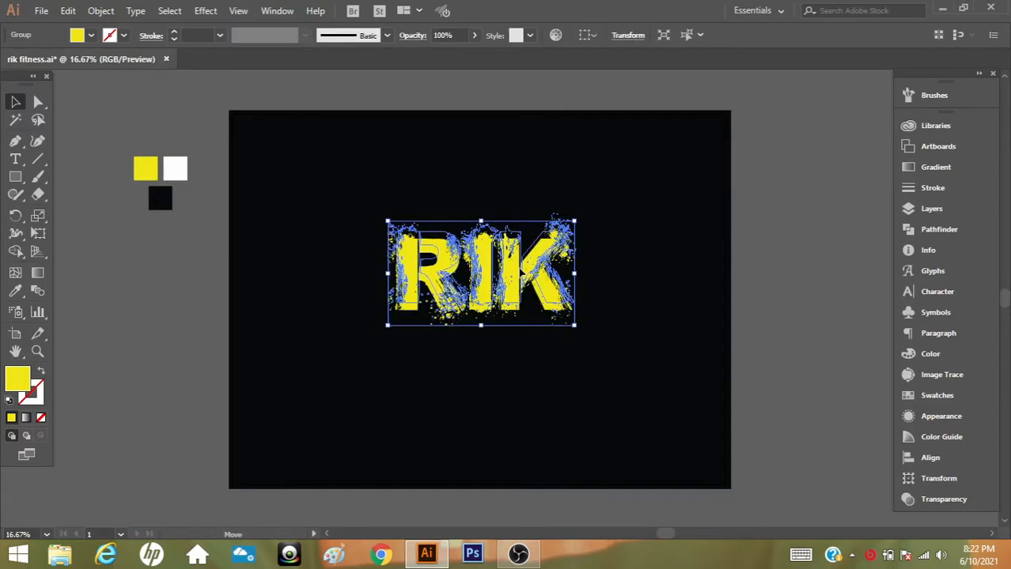
{"action": "left_click", "coordinate": [771, 287]}
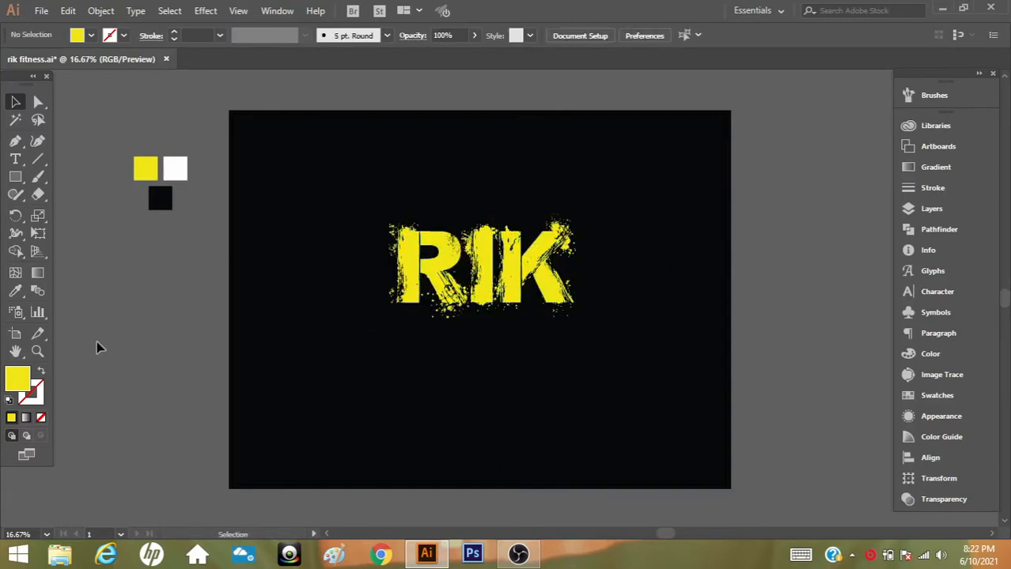
Draw a thin horizontal rectangle across the middle of the RIK letters and fill it with the background's black
{"action": "left_click", "coordinate": [37, 351]}
{"action": "left_click", "coordinate": [486, 279]}
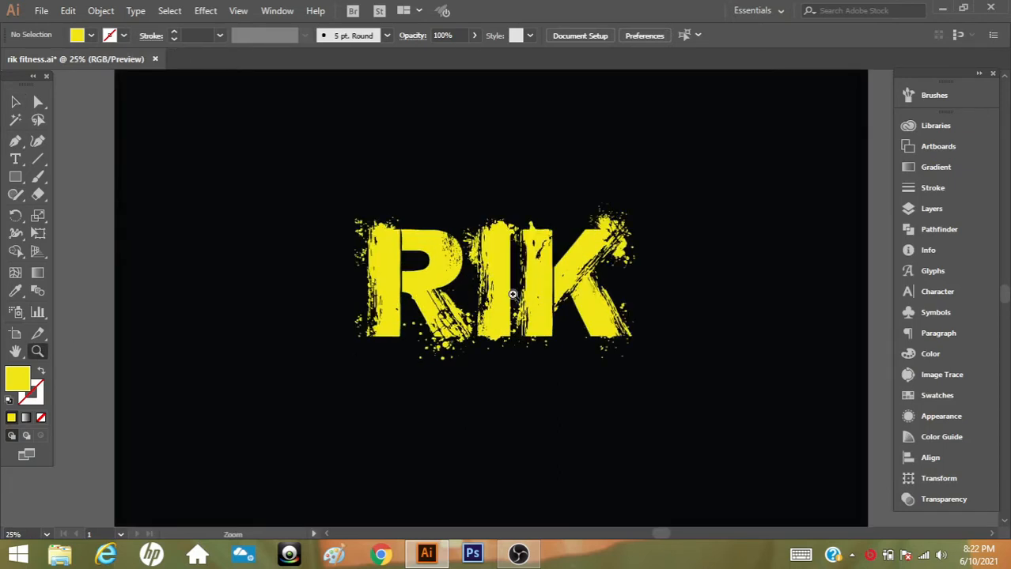
{"action": "left_click", "coordinate": [517, 296]}
{"action": "left_click", "coordinate": [15, 178]}
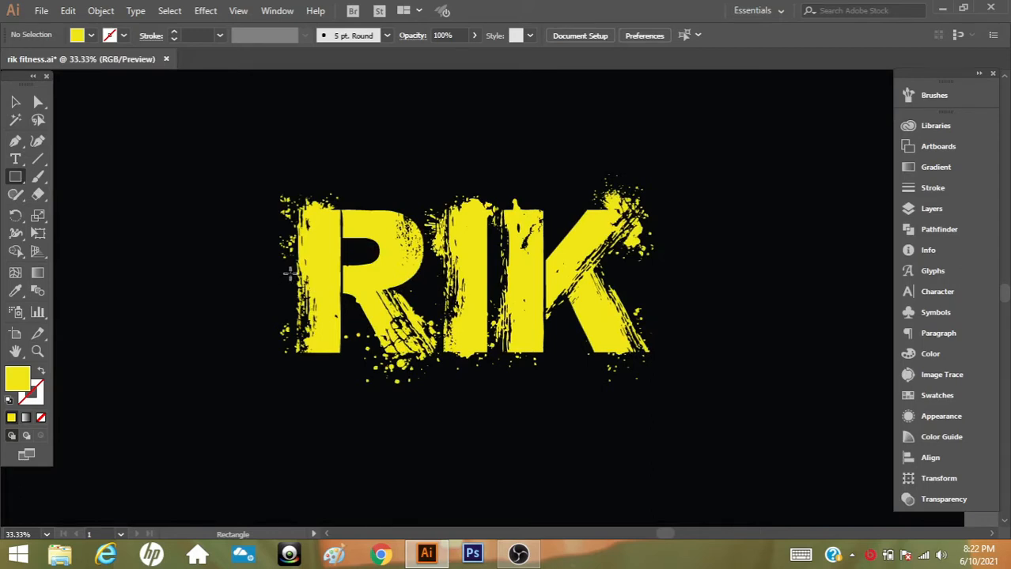
{"action": "left_click_drag", "start_coordinate": [289, 273], "coordinate": [667, 291]}
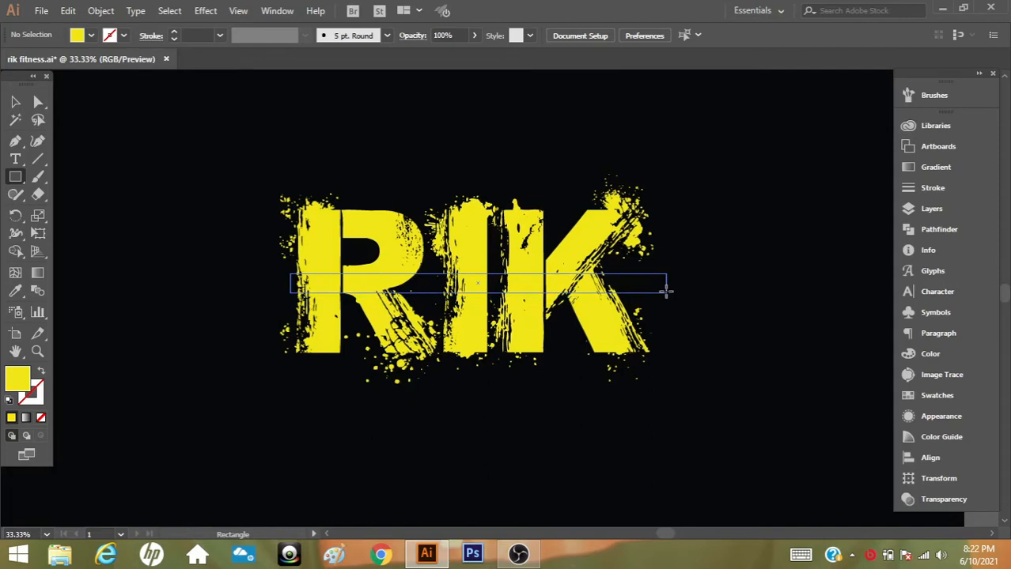
{"action": "left_click_drag", "start_coordinate": [667, 291], "coordinate": [667, 291]}
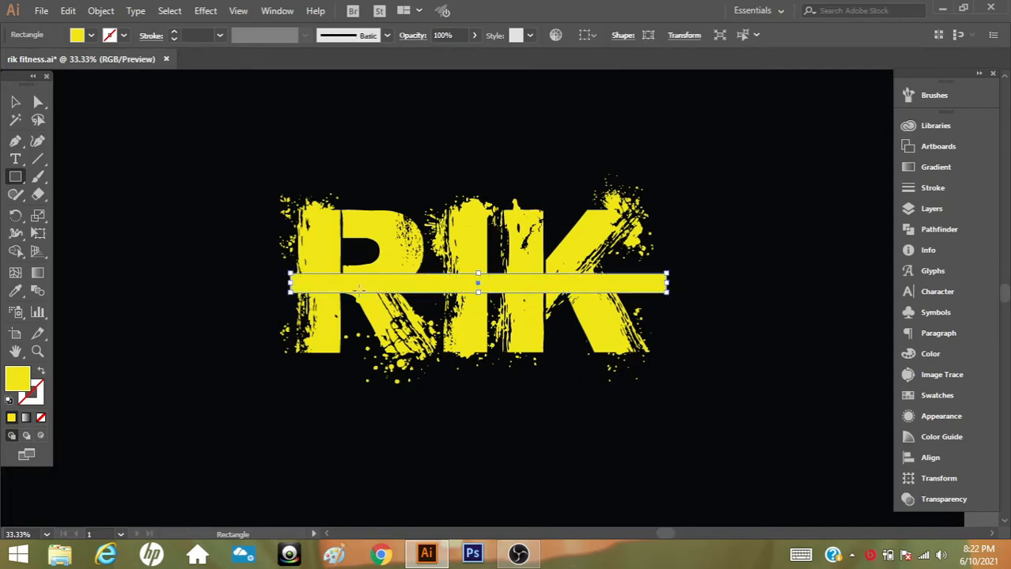
{"action": "left_click", "coordinate": [15, 291]}
{"action": "left_click", "coordinate": [156, 251]}
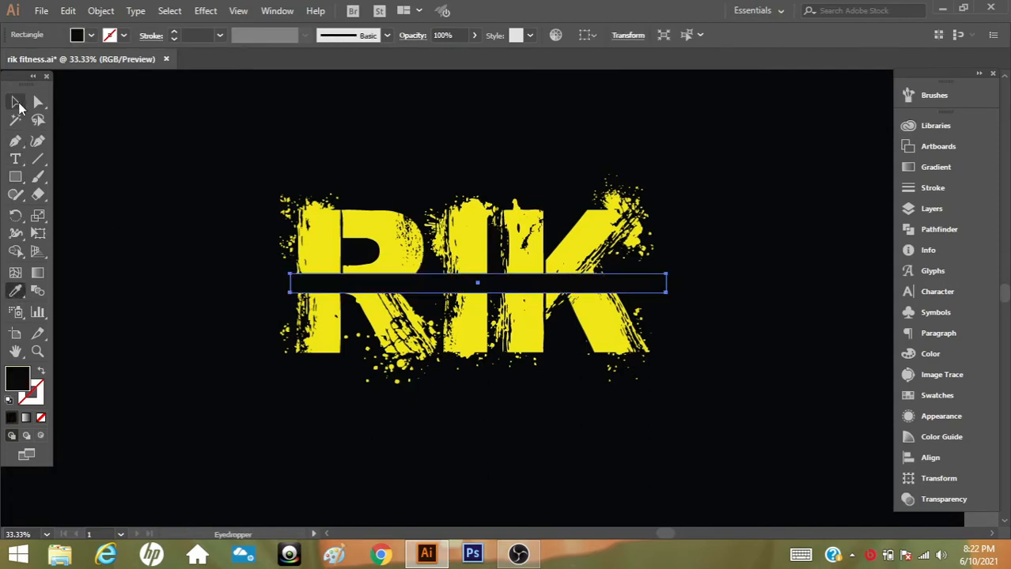
{"action": "left_click", "coordinate": [15, 101]}
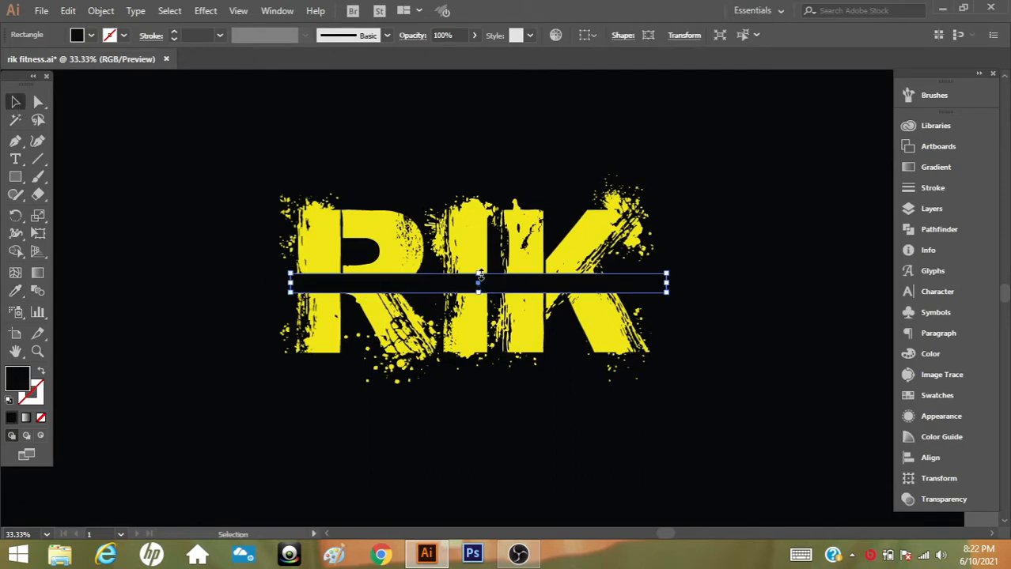
Make the black bar slightly taller and nudge it left until it starts at the R's outer splatter edge
{"action": "left_click_drag", "start_coordinate": [479, 275], "coordinate": [481, 273]}
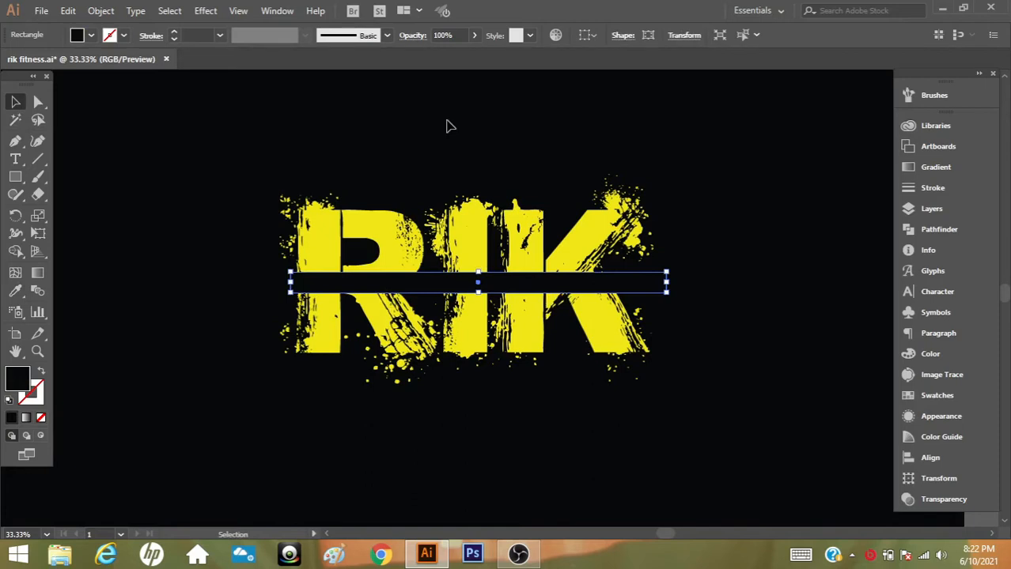
{"action": "key", "text": "Left"}
{"action": "key", "text": "Left"}
{"action": "key", "text": "Left"}
{"action": "key", "text": "Left"}
{"action": "key", "text": "Left"}
{"action": "key", "text": "Left"}
{"action": "key", "text": "Left"}
{"action": "key", "text": "Left"}
{"action": "key", "text": "Left"}
{"action": "key", "text": "Left"}
{"action": "key", "text": "Left"}
{"action": "key", "text": "Left"}
{"action": "key", "text": "Left"}
{"action": "key", "text": "Left"}
{"action": "key", "text": "Left"}
{"action": "key", "text": "Left"}
{"action": "key", "text": "Left"}
{"action": "key", "text": "Left"}
{"action": "key", "text": "Left"}
{"action": "key", "text": "Left"}
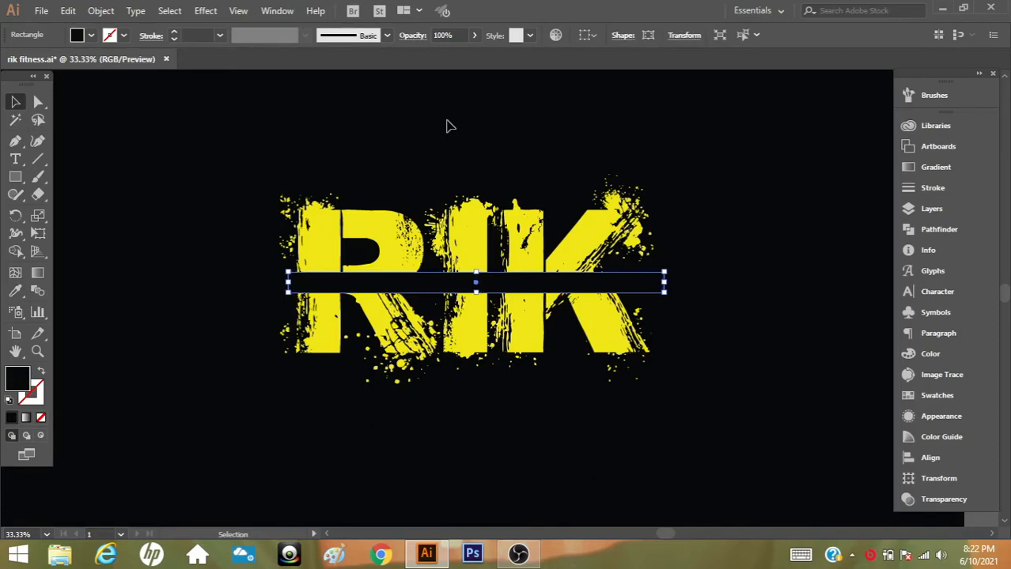
{"action": "key", "text": "Left"}
{"action": "key", "text": "Left"}
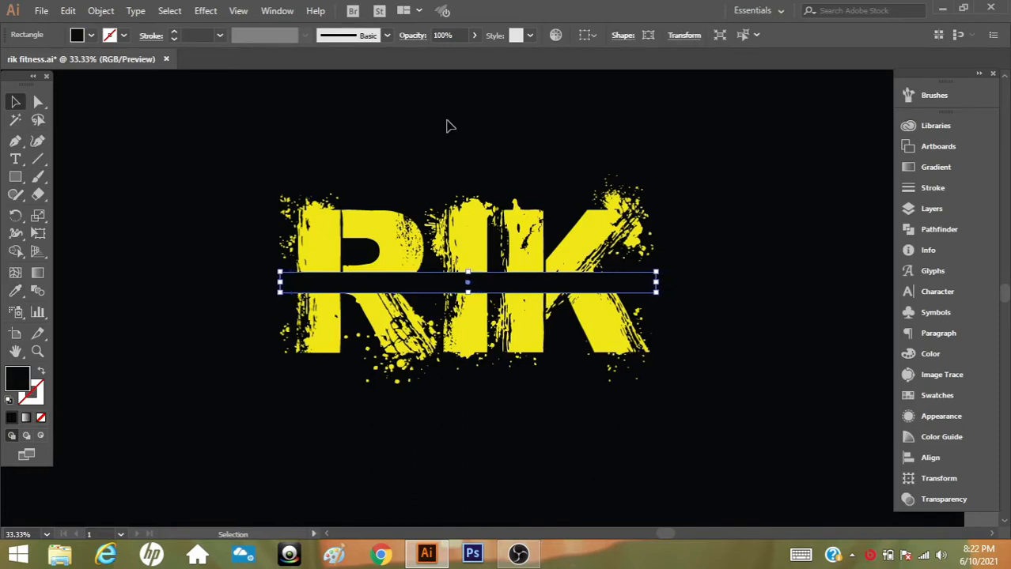
{"action": "left_click", "coordinate": [447, 127]}
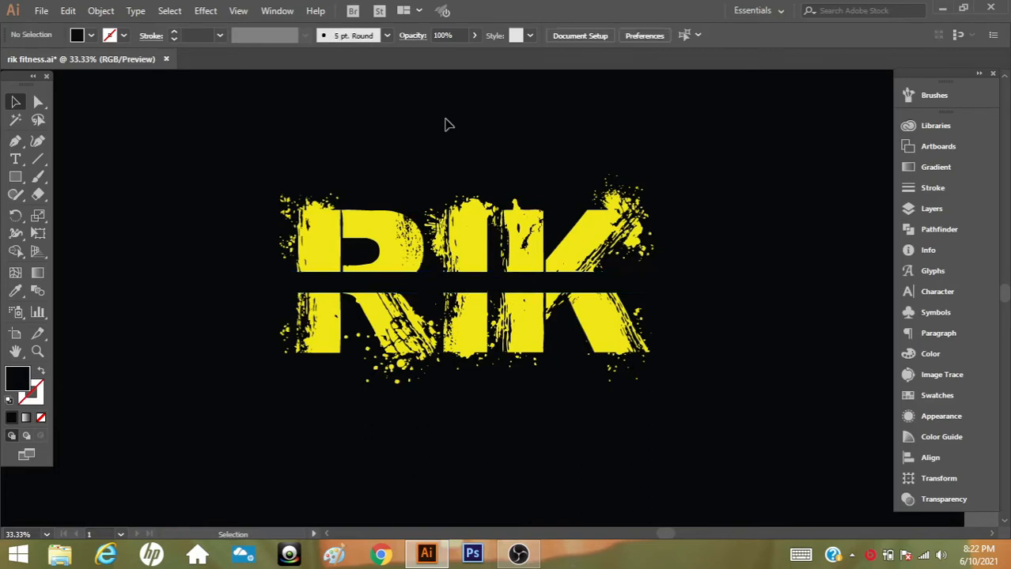
Select the black bar together with the RIK lettering and apply the Pathfinder Trim operation
{"action": "left_click", "coordinate": [535, 282]}
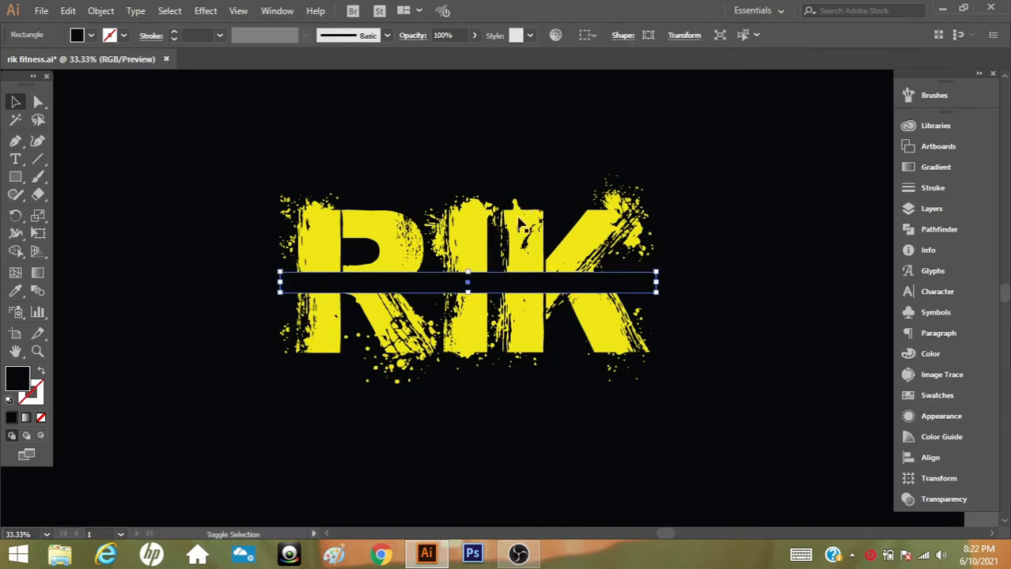
{"action": "left_click", "coordinate": [520, 225], "text": "shift"}
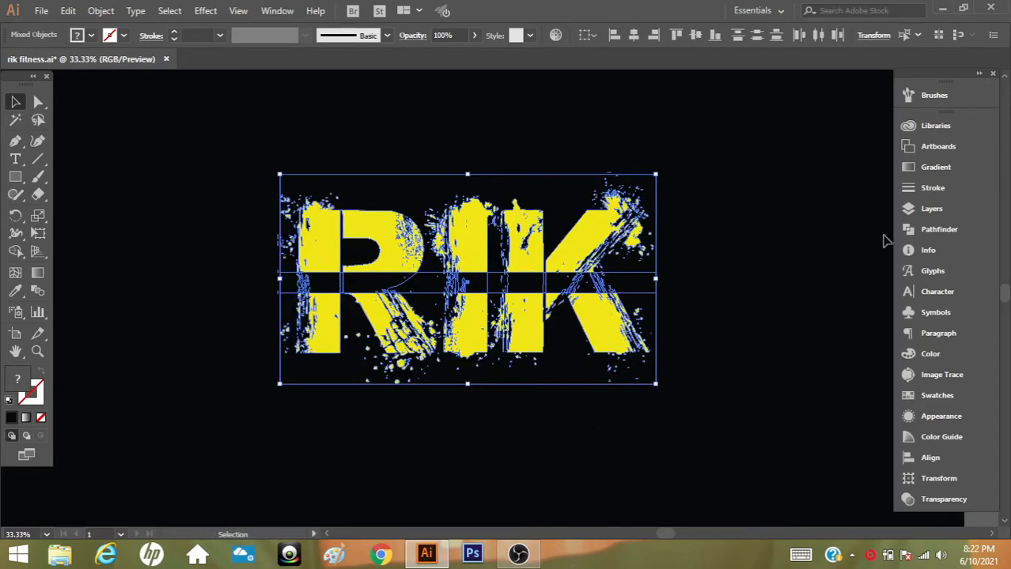
{"action": "left_click", "coordinate": [925, 229]}
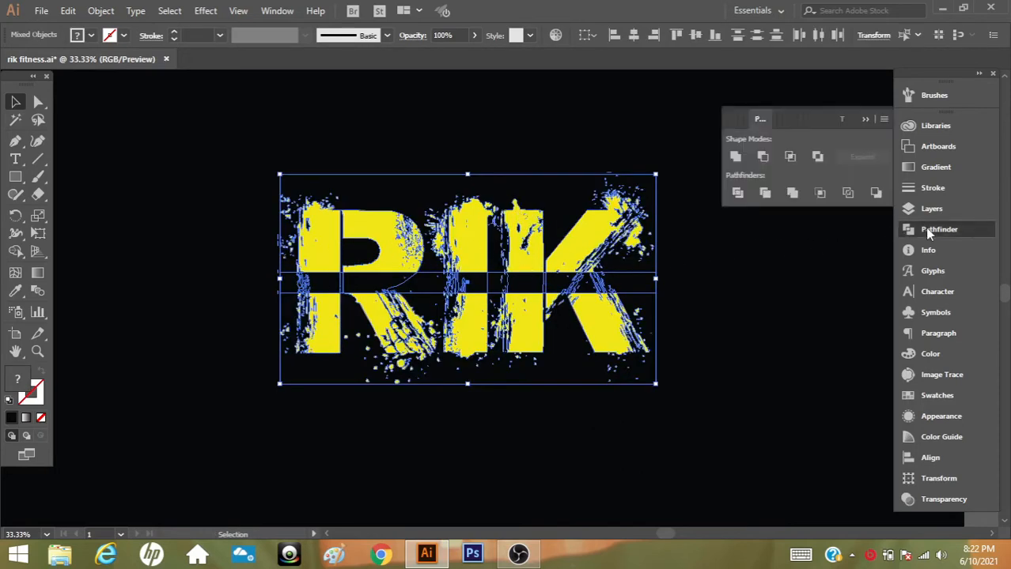
{"action": "left_click", "coordinate": [763, 194]}
{"action": "left_click", "coordinate": [521, 163]}
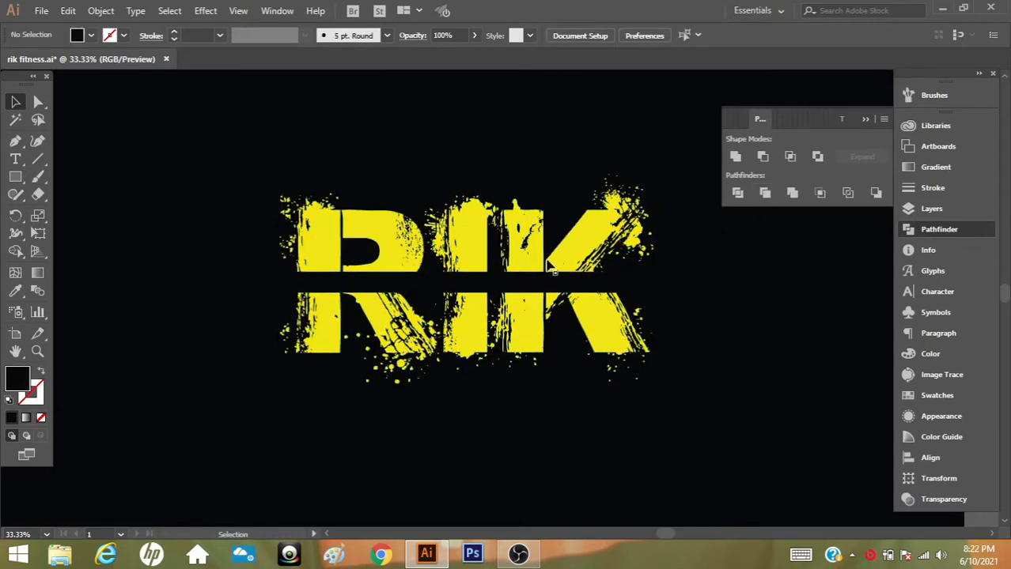
Ungroup the trimmed artwork and delete the black bar between the upper and lower letter halves
{"action": "left_click", "coordinate": [507, 294]}
{"action": "right_click", "coordinate": [507, 291]}
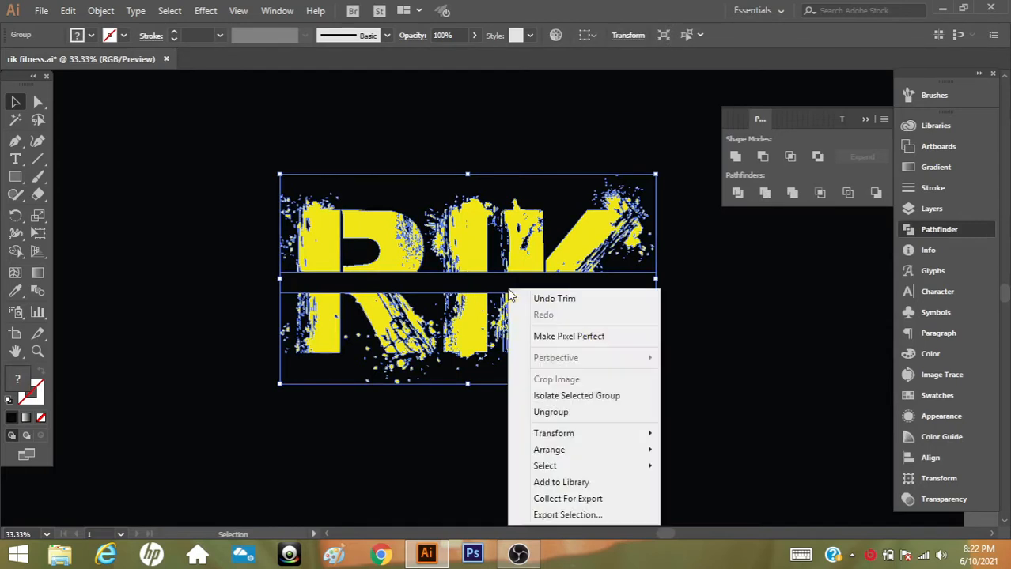
{"action": "left_click", "coordinate": [553, 408]}
{"action": "left_click", "coordinate": [740, 391]}
{"action": "left_click", "coordinate": [624, 292]}
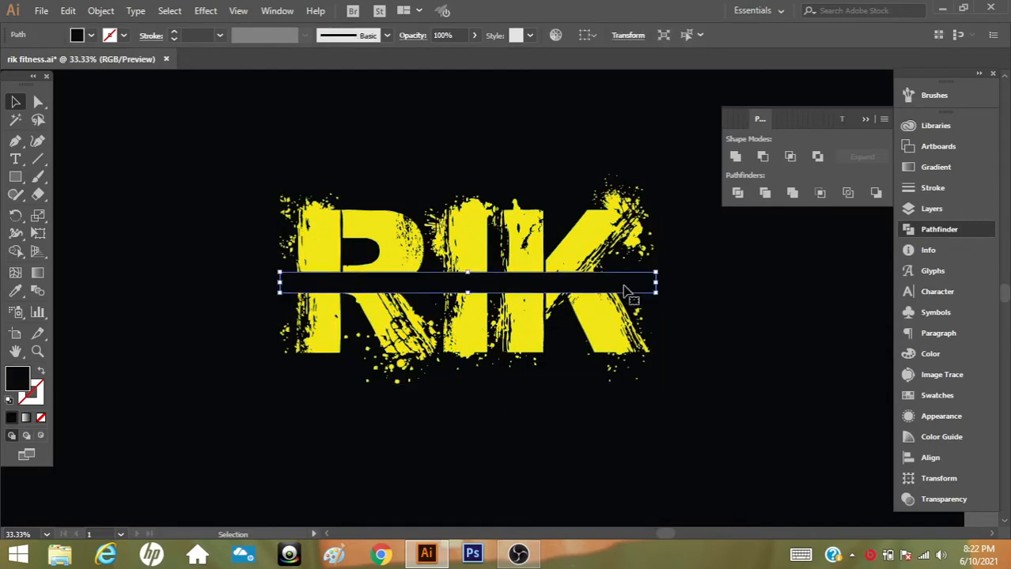
{"action": "left_click", "coordinate": [605, 286]}
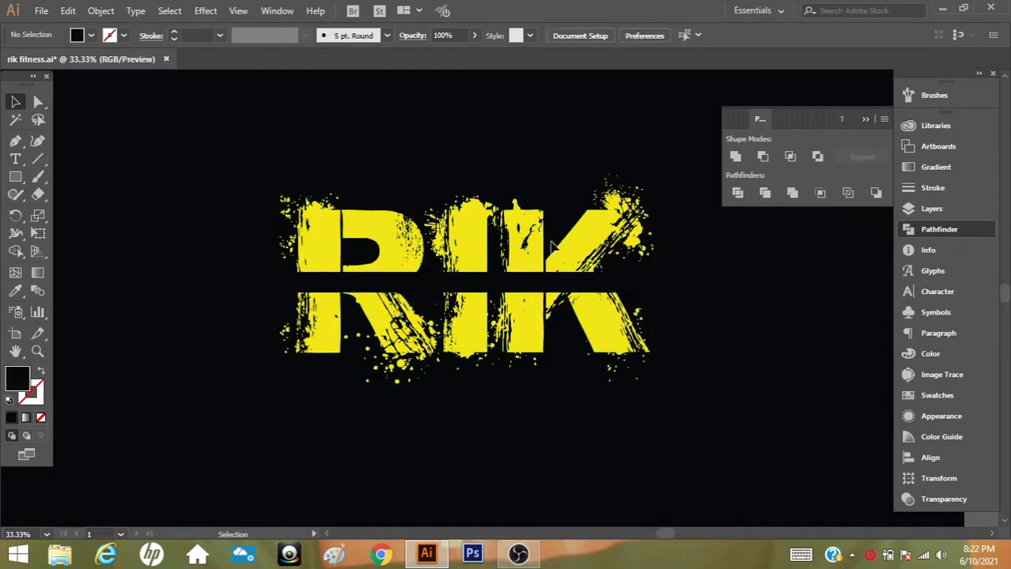
{"action": "left_click", "coordinate": [865, 120]}
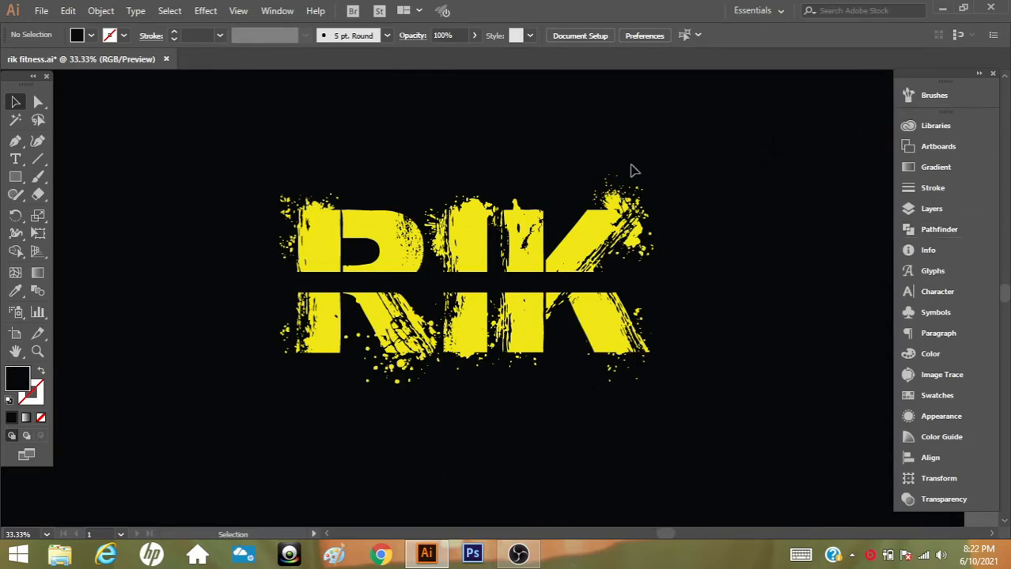
{"action": "left_click", "coordinate": [37, 351]}
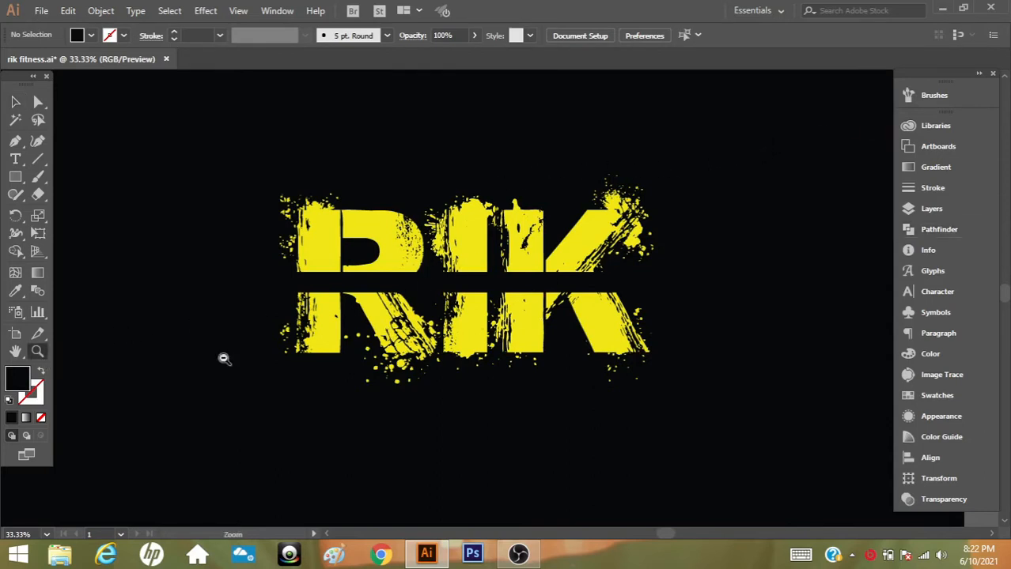
Create an 87 × 549 px rectangle below the RIK lettering
{"action": "left_click", "coordinate": [486, 326], "text": "alt"}
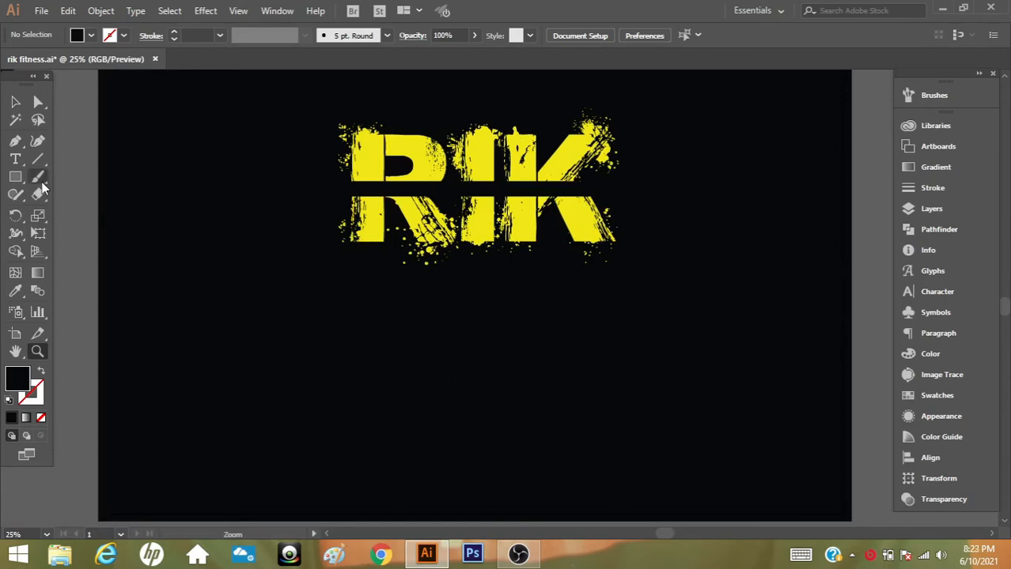
{"action": "left_click", "coordinate": [14, 177]}
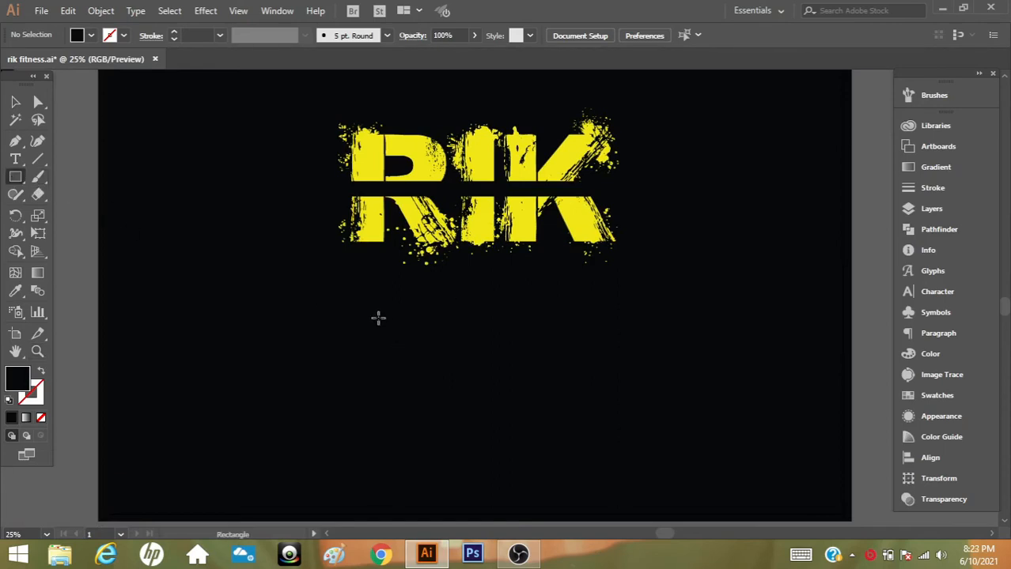
{"action": "left_click", "coordinate": [377, 339]}
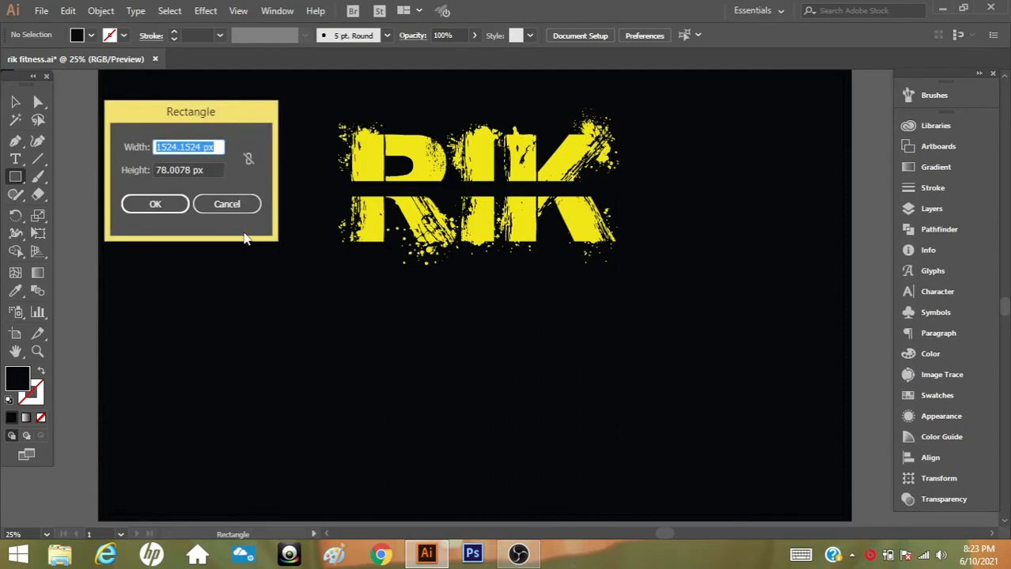
{"action": "type", "text": "87"}
{"action": "left_click_drag", "start_coordinate": [209, 169], "coordinate": [161, 172]}
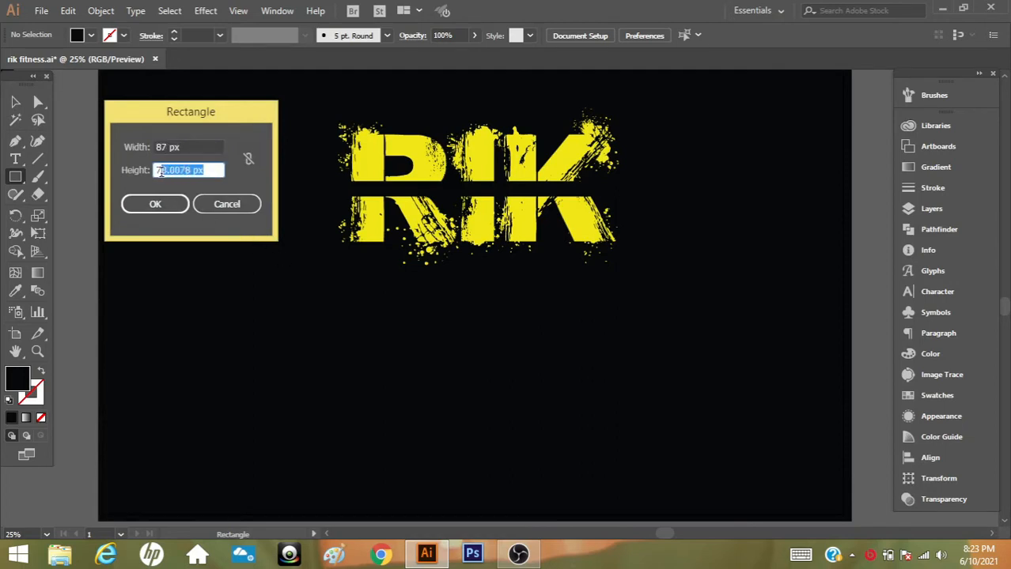
{"action": "type", "text": "549"}
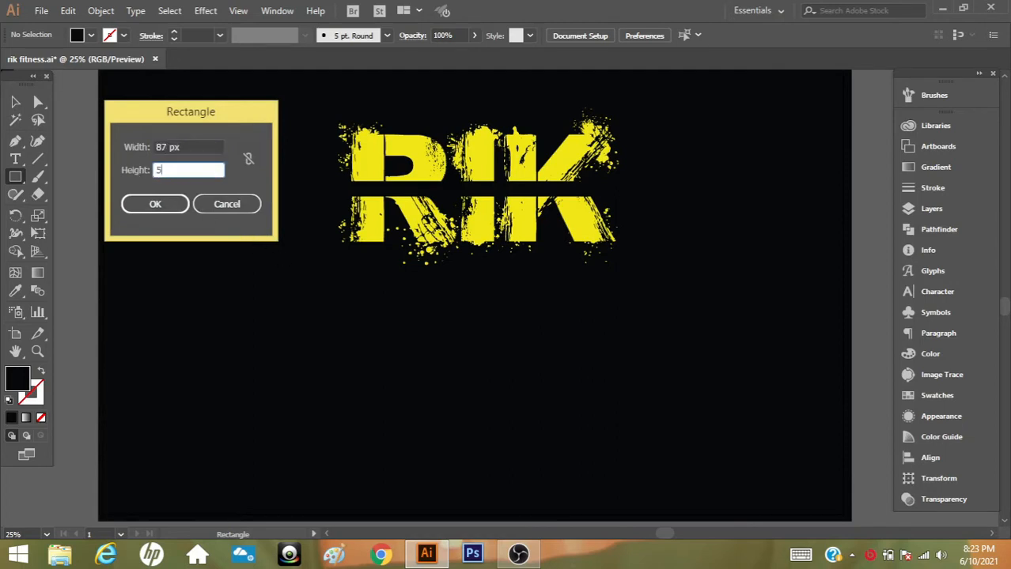
{"action": "left_click", "coordinate": [153, 205]}
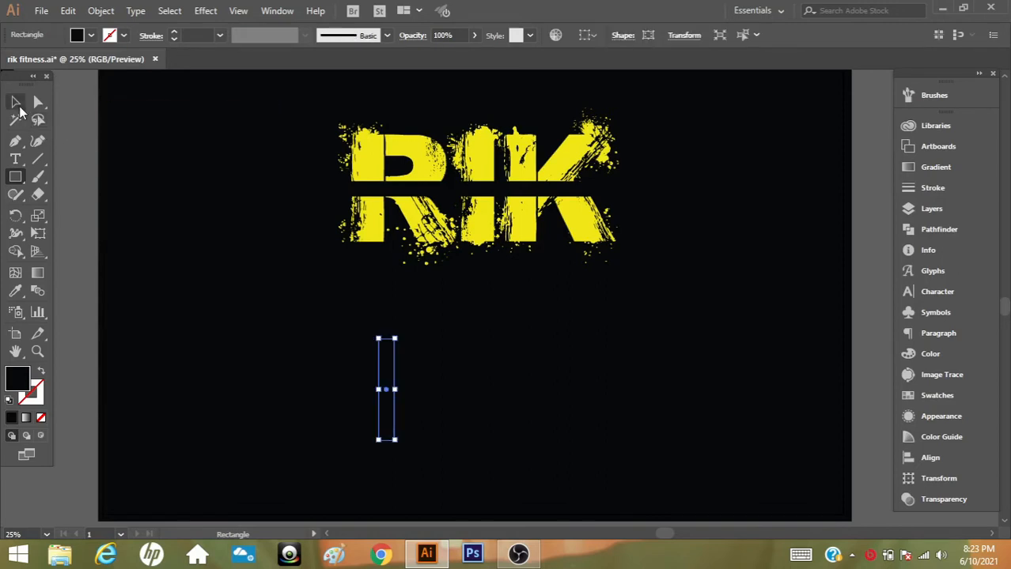
Move the rectangle right, closer to beneath the middle of RIK, and fill it with the lettering's yellow
{"action": "key", "text": "v"}
{"action": "left_click_drag", "start_coordinate": [402, 353], "coordinate": [462, 356]}
{"action": "left_click", "coordinate": [14, 291]}
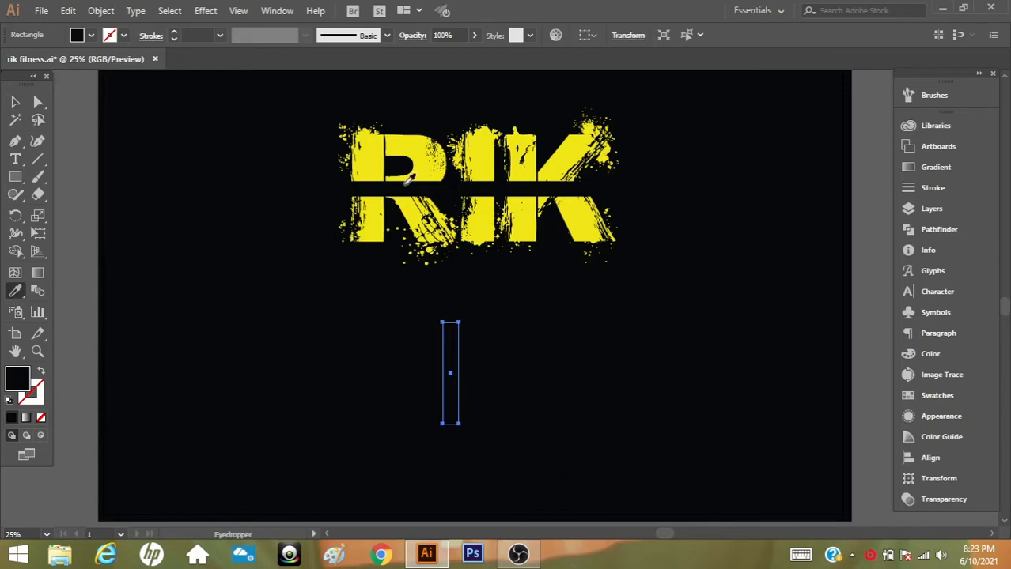
{"action": "left_click", "coordinate": [416, 174]}
{"action": "left_click", "coordinate": [16, 103]}
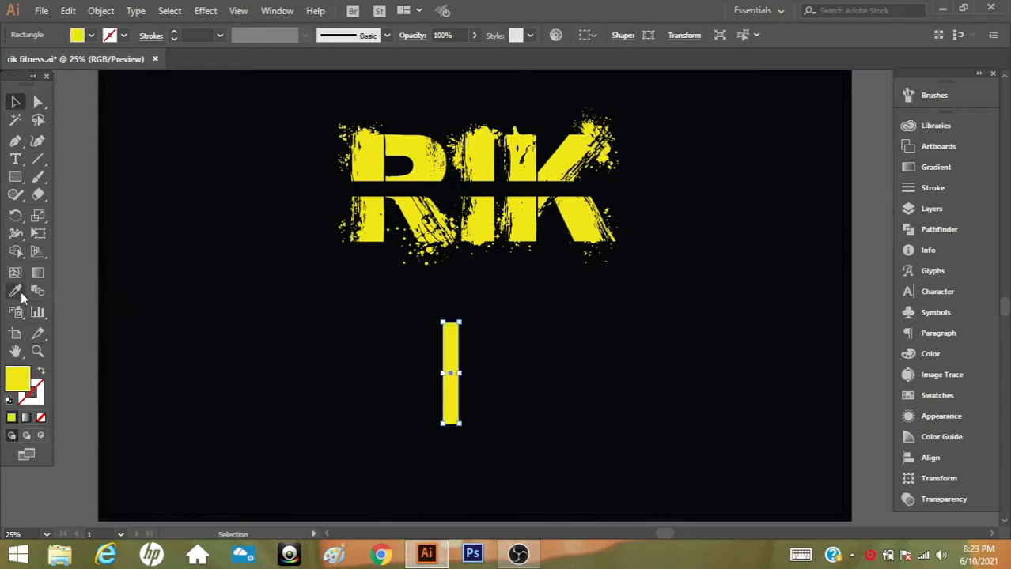
Fill the rectangle with white sampled from the white swatch square beside the artboard
{"action": "left_click", "coordinate": [38, 352]}
{"action": "left_click", "coordinate": [494, 312], "text": "alt"}
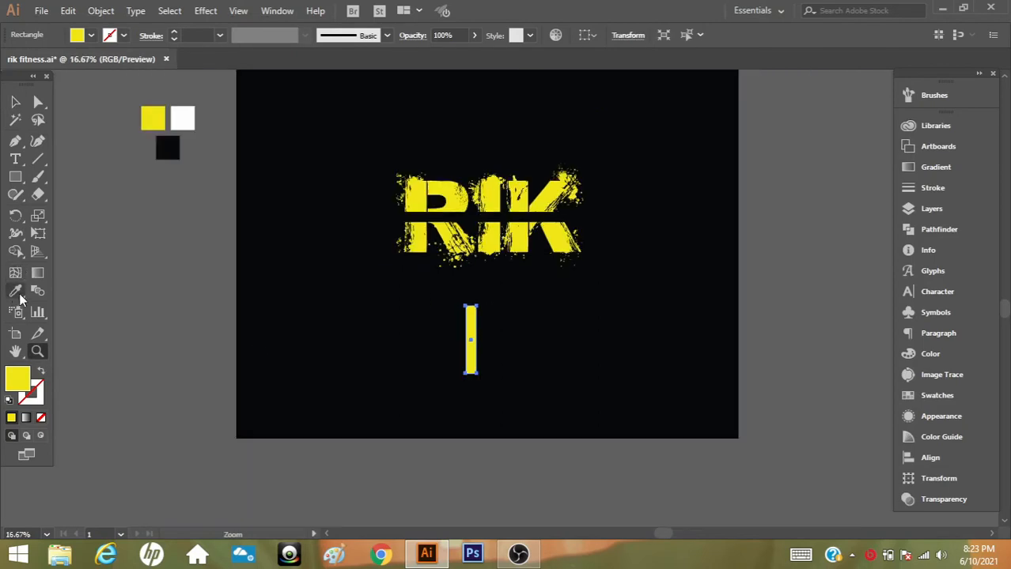
{"action": "left_click", "coordinate": [15, 291]}
{"action": "left_click", "coordinate": [191, 117]}
{"action": "left_click", "coordinate": [16, 102]}
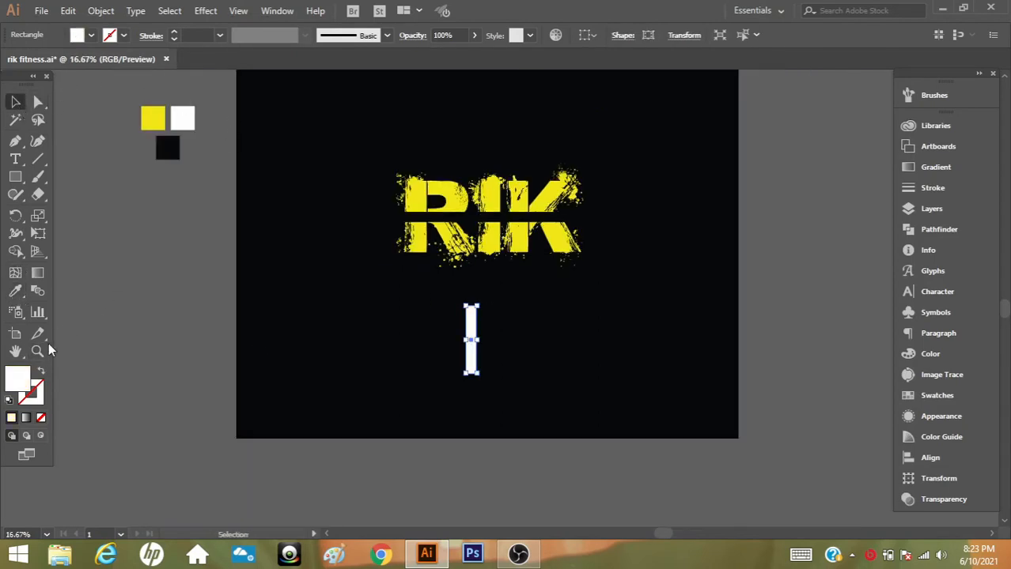
Move the white rectangle left so it sits below the R's stem
{"action": "left_click", "coordinate": [38, 352]}
{"action": "left_click", "coordinate": [473, 324]}
{"action": "left_click", "coordinate": [508, 316]}
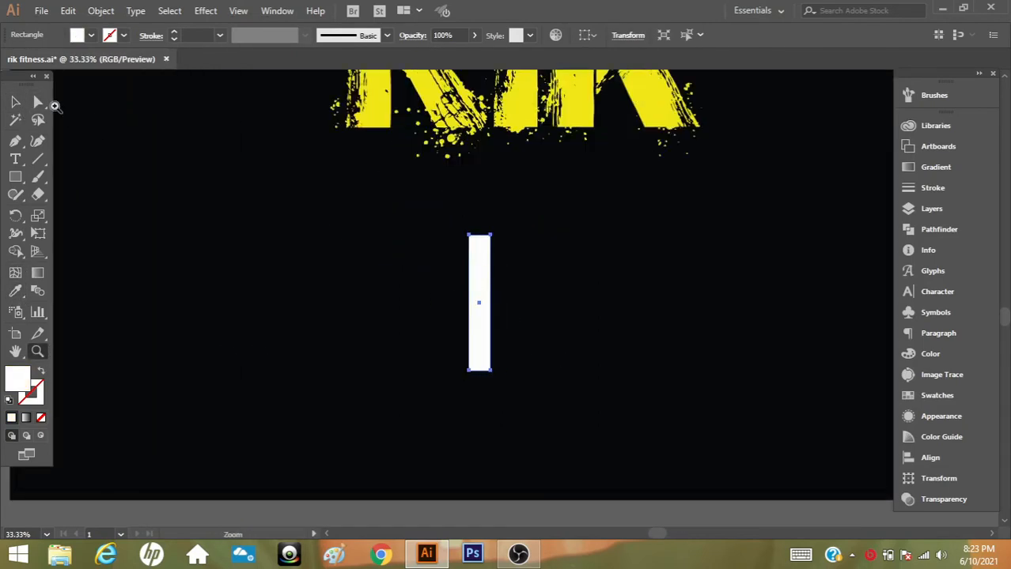
{"action": "left_click", "coordinate": [16, 102]}
{"action": "left_click_drag", "start_coordinate": [477, 277], "coordinate": [363, 256]}
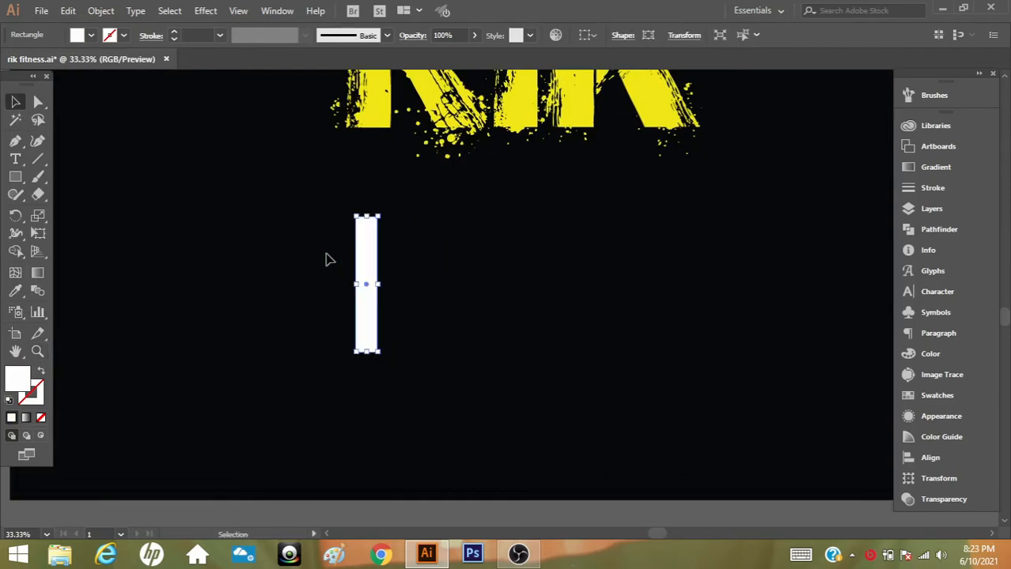
Create a second rectangle of 84 × 396 px to the left of the white bar
{"action": "left_click", "coordinate": [14, 180]}
{"action": "left_click", "coordinate": [268, 261]}
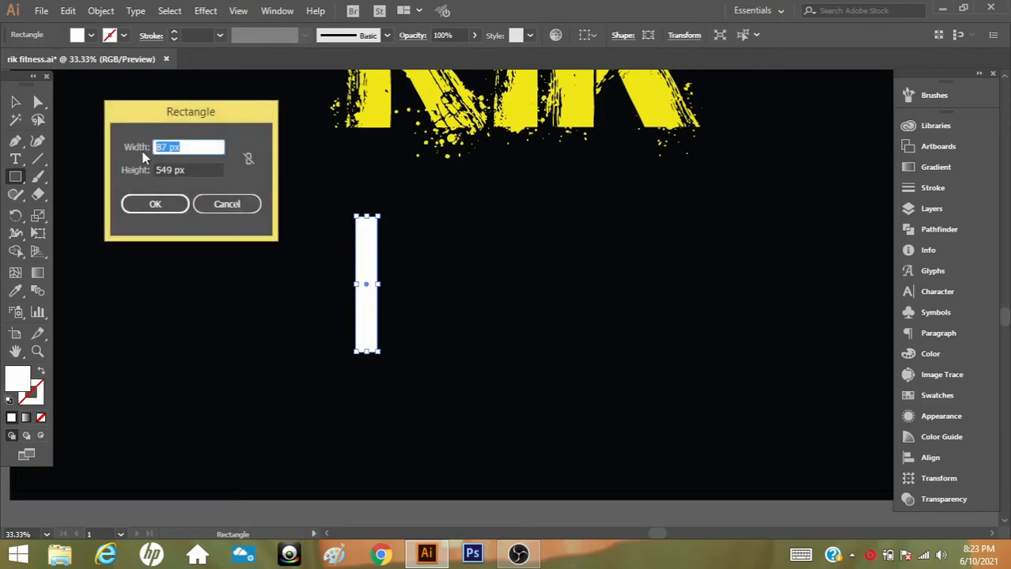
{"action": "type", "text": "84"}
{"action": "left_click", "coordinate": [152, 170]}
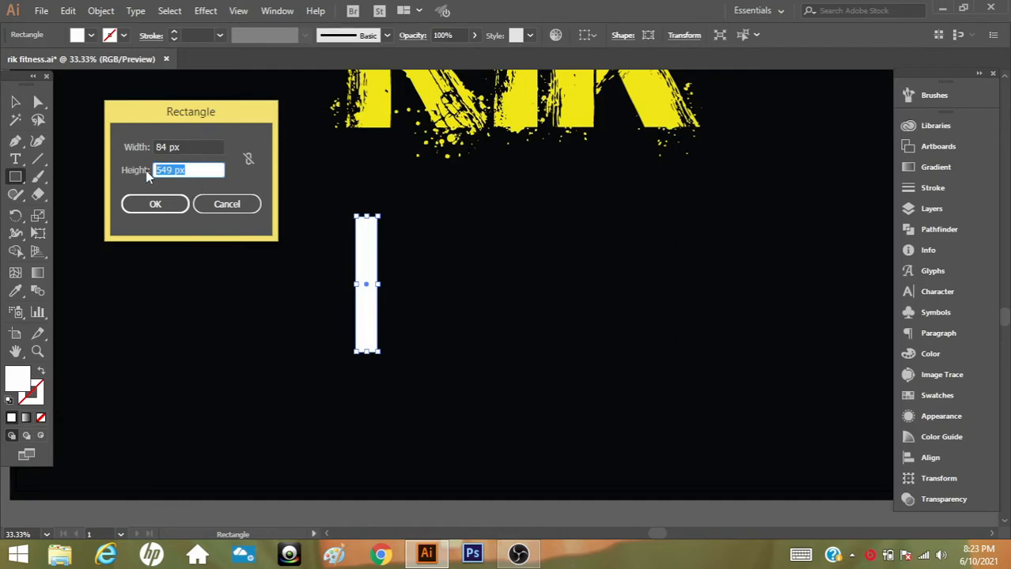
{"action": "type", "text": "390"}
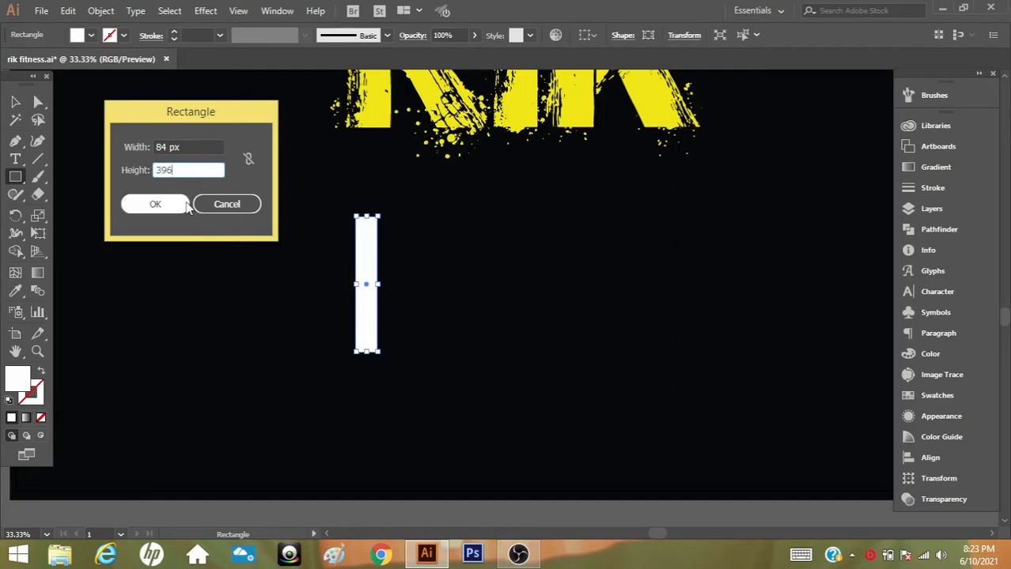
{"action": "left_click", "coordinate": [182, 204]}
Place the 84 px wide rectangle just left of the white bar and fill it with the lettering's yellow
{"action": "left_click", "coordinate": [15, 101]}
{"action": "left_click_drag", "start_coordinate": [278, 294], "coordinate": [331, 266]}
{"action": "key", "text": "i"}
{"action": "scroll", "coordinate": [380, 243], "scroll_direction": "up", "scroll_amount": 1}
{"action": "left_click", "coordinate": [399, 164]}
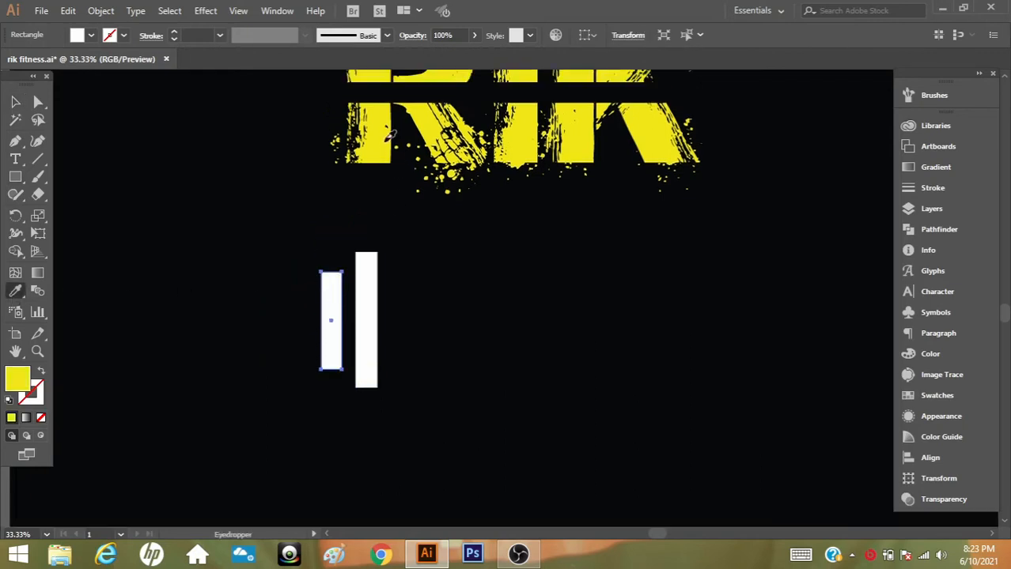
{"action": "scroll", "coordinate": [410, 197], "scroll_direction": "up", "scroll_amount": 2}
{"action": "scroll", "coordinate": [114, 178], "scroll_direction": "down", "scroll_amount": 1}
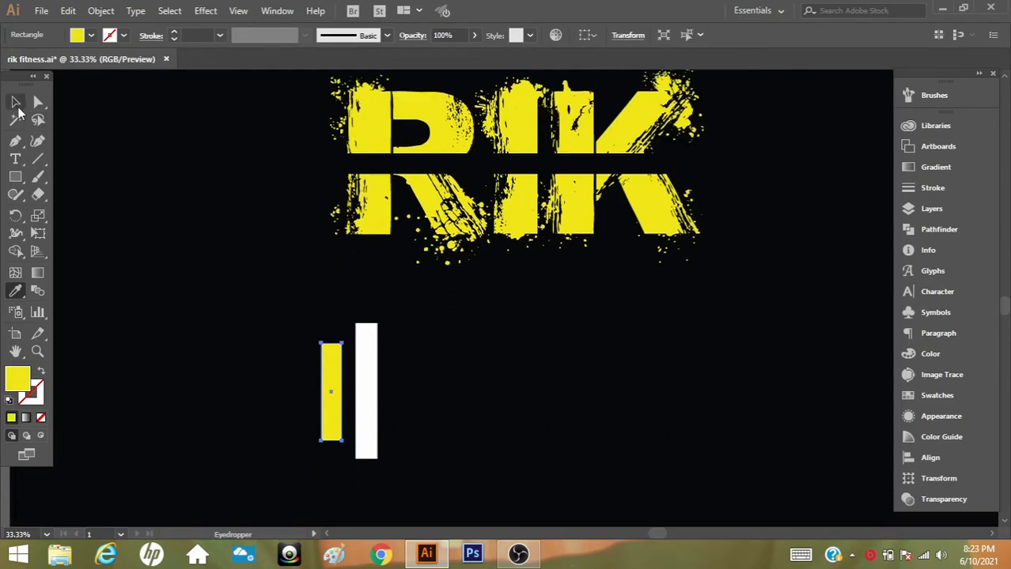
{"action": "left_click", "coordinate": [16, 103]}
Create a third rectangle, 81 px wide and shorter than the yellow bar, just to the yellow bar's left
{"action": "left_click", "coordinate": [15, 176]}
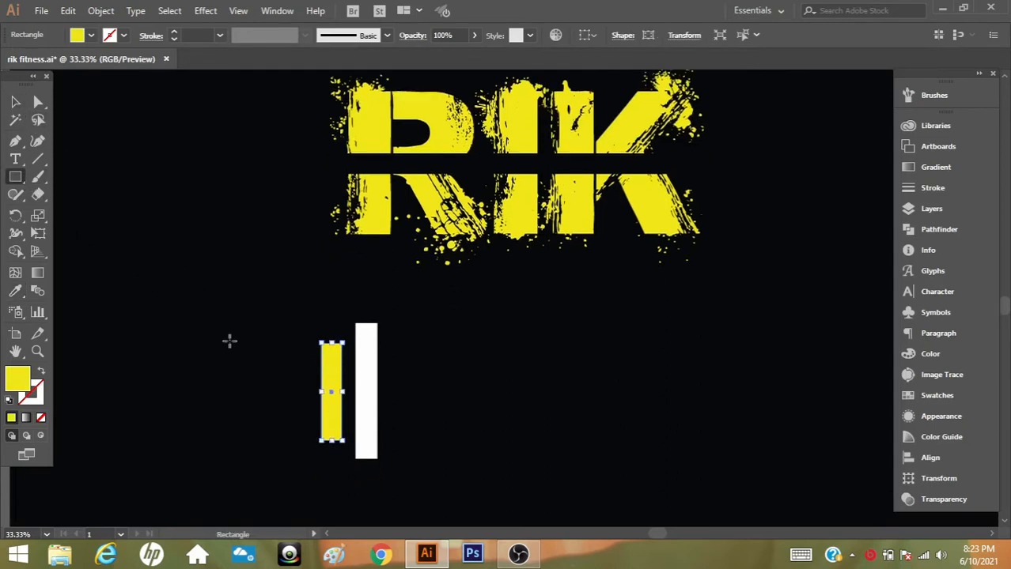
{"action": "left_click", "coordinate": [290, 363]}
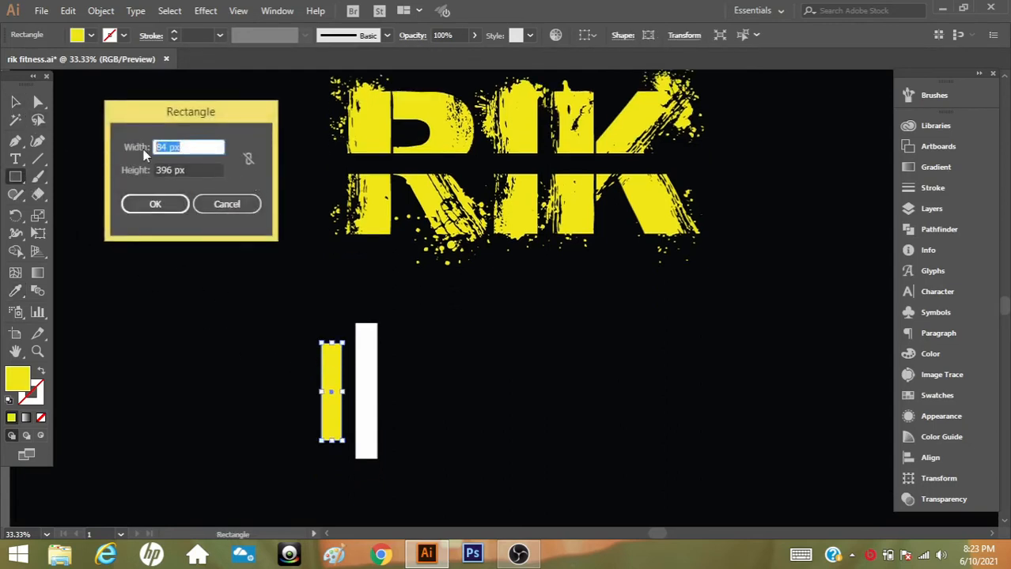
{"action": "type", "text": "81"}
{"action": "key", "text": "Tab"}
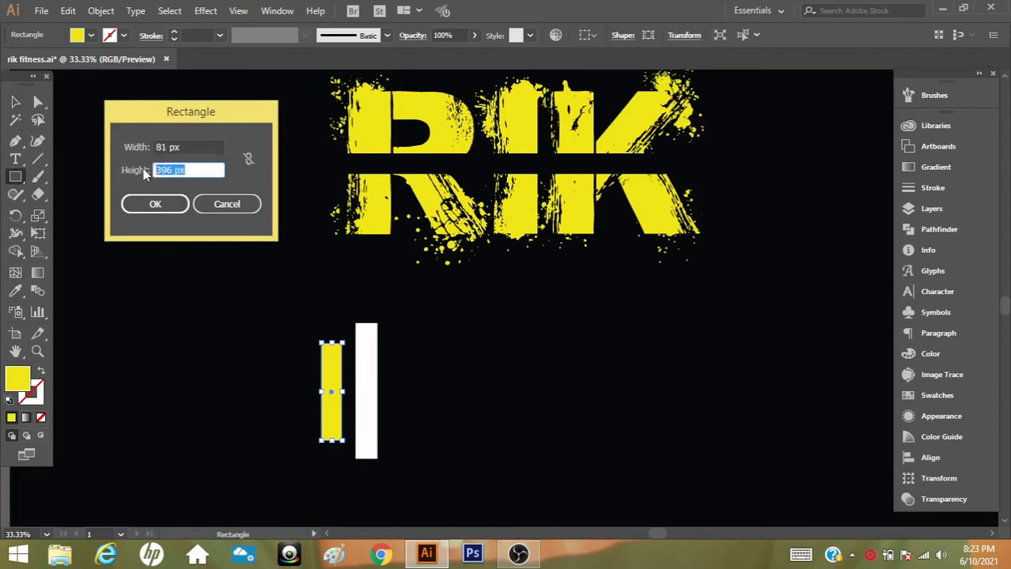
{"action": "type", "text": "224"}
{"action": "left_click", "coordinate": [155, 204]}
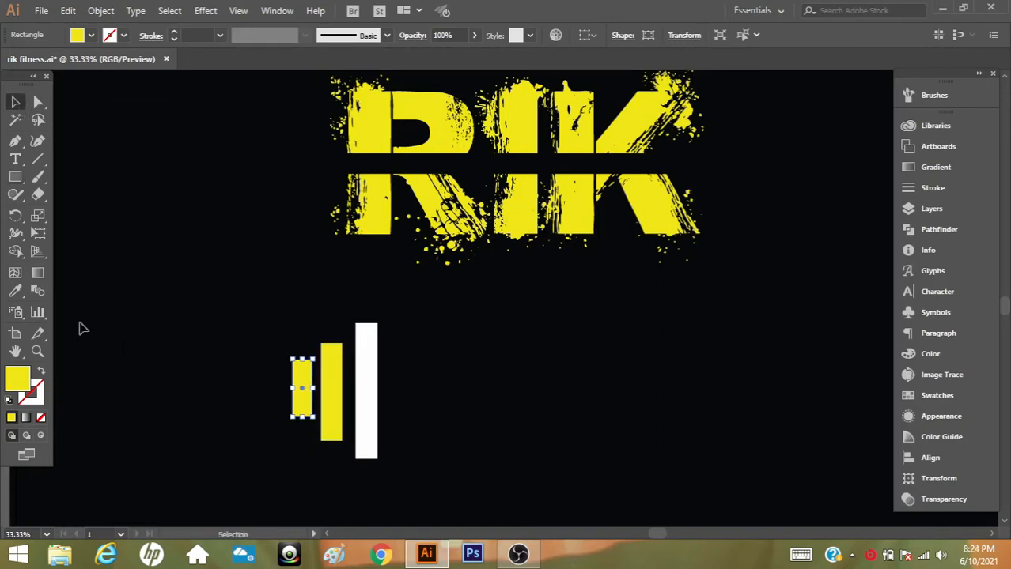
Fill the shortest rectangle with white sampled from the tall bar
{"action": "key", "text": "i"}
{"action": "left_click", "coordinate": [368, 335]}
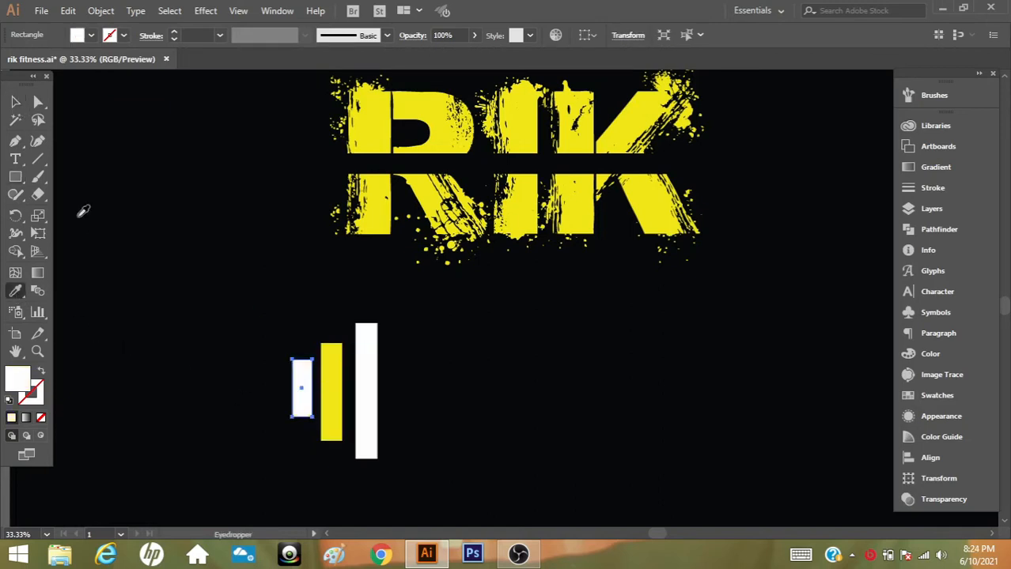
{"action": "left_click", "coordinate": [15, 101]}
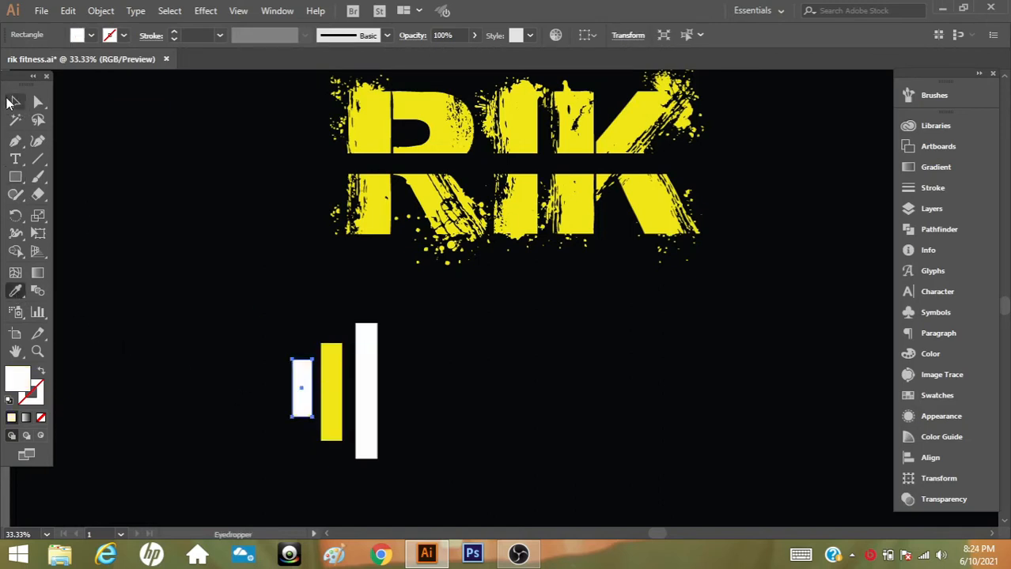
Nudge the tall white bar left to narrow its gap to the yellow bar
{"action": "left_click", "coordinate": [371, 370]}
{"action": "key", "text": "Left"}
{"action": "key", "text": "Left"}
{"action": "key", "text": "Left"}
{"action": "key", "text": "Left"}
{"action": "key", "text": "Left"}
{"action": "key", "text": "Left"}
{"action": "key", "text": "Left"}
{"action": "key", "text": "Left"}
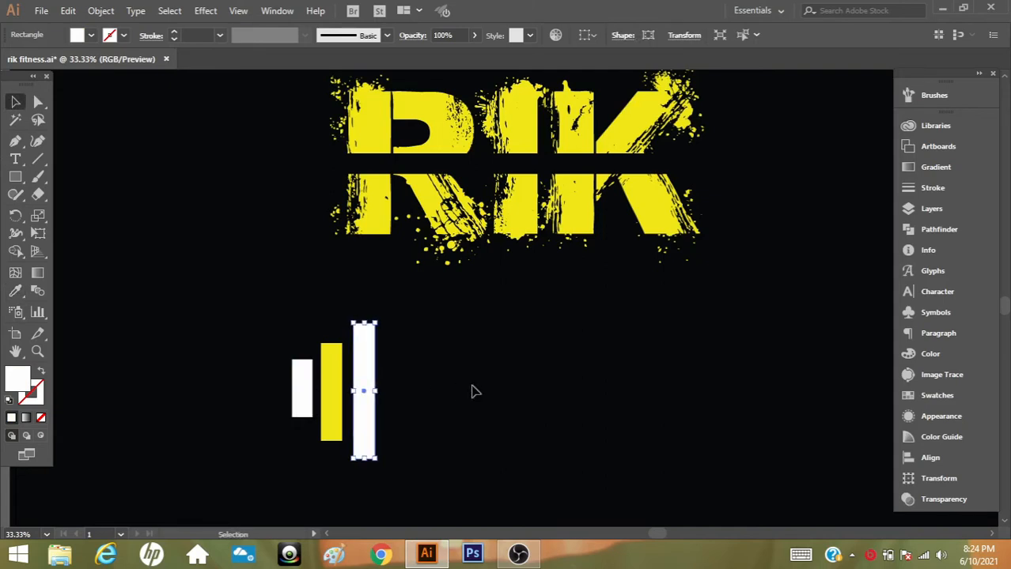
Align the three bars on their vertical centres and nudge the tall white bar slightly further left
{"action": "left_click_drag", "start_coordinate": [412, 370], "coordinate": [264, 411]}
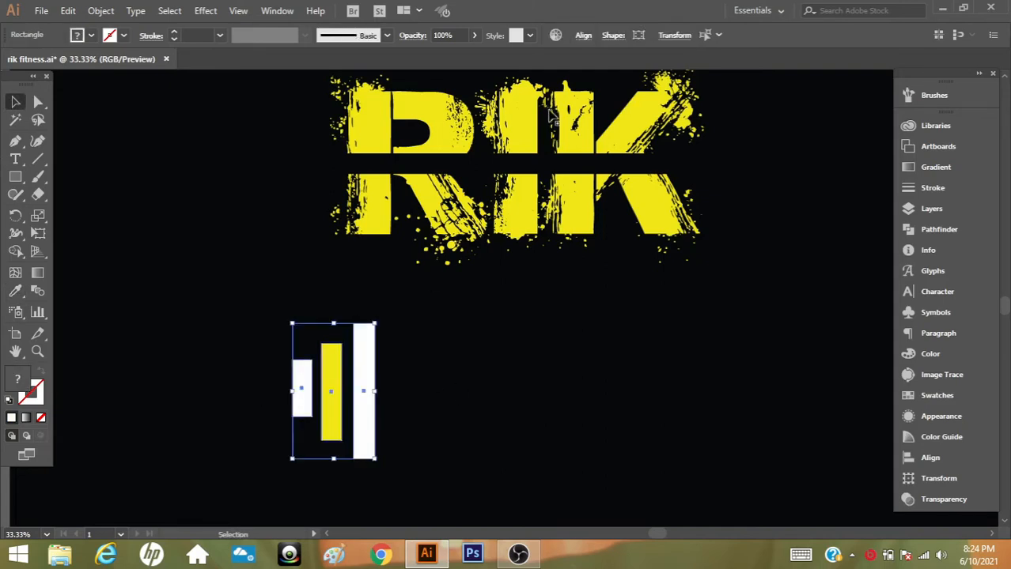
{"action": "left_click", "coordinate": [584, 36]}
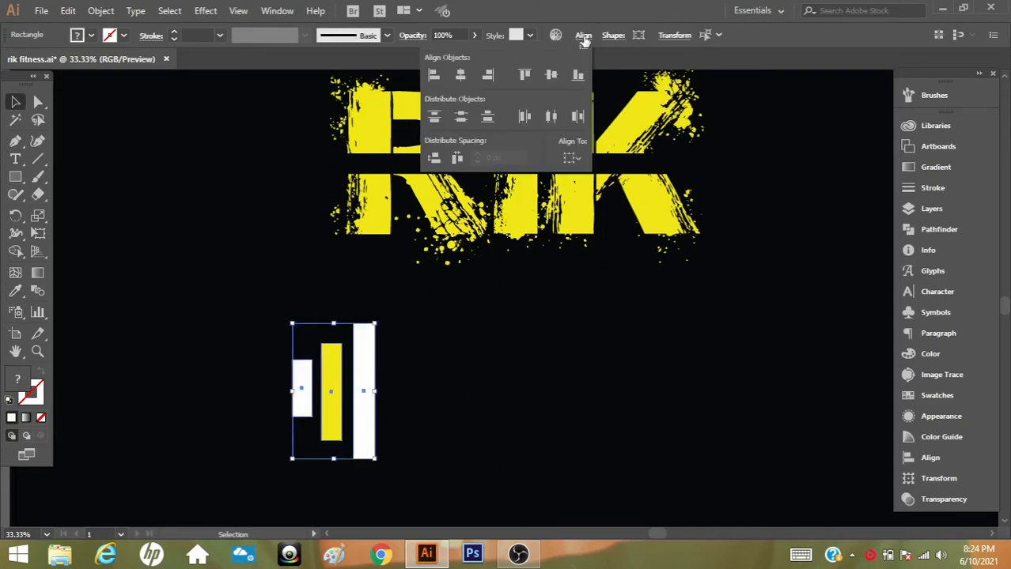
{"action": "left_click", "coordinate": [551, 77]}
{"action": "left_click", "coordinate": [468, 401]}
{"action": "left_click", "coordinate": [467, 401]}
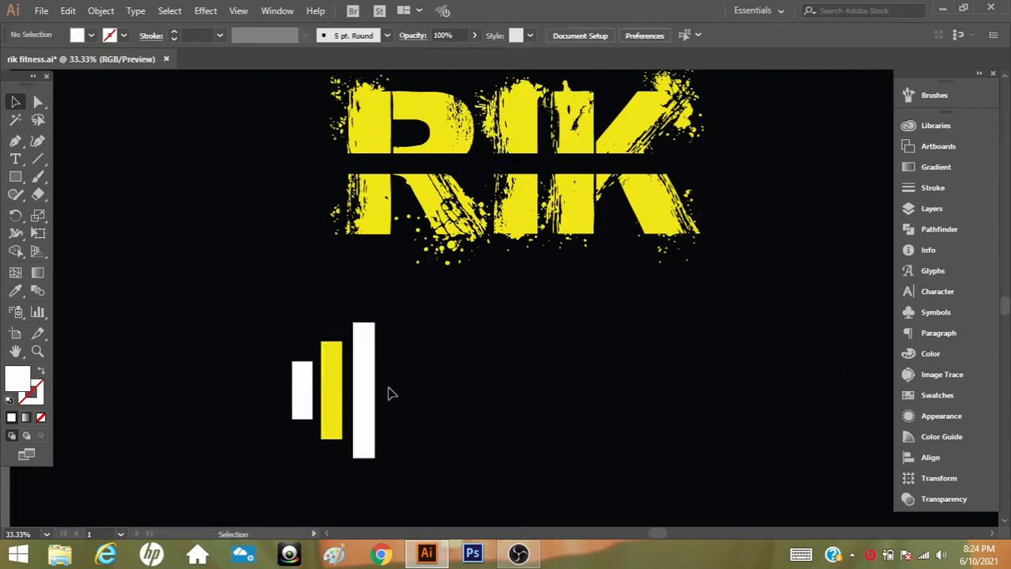
{"action": "left_click", "coordinate": [375, 386]}
{"action": "left_click", "coordinate": [427, 403]}
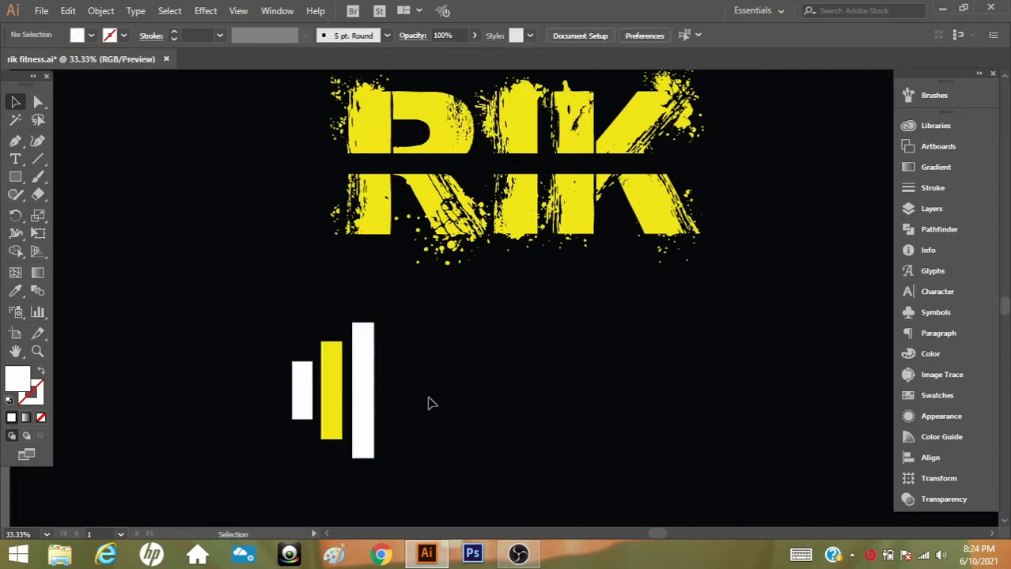
Select all three bars and move them right, beneath the I of the RIK lettering
{"action": "scroll", "coordinate": [118, 384], "scroll_direction": "down", "scroll_amount": 1}
{"action": "left_click_drag", "start_coordinate": [400, 323], "coordinate": [239, 427]}
{"action": "scroll", "coordinate": [239, 427], "scroll_direction": "up", "scroll_amount": 3}
{"action": "left_click_drag", "start_coordinate": [337, 430], "coordinate": [494, 405]}
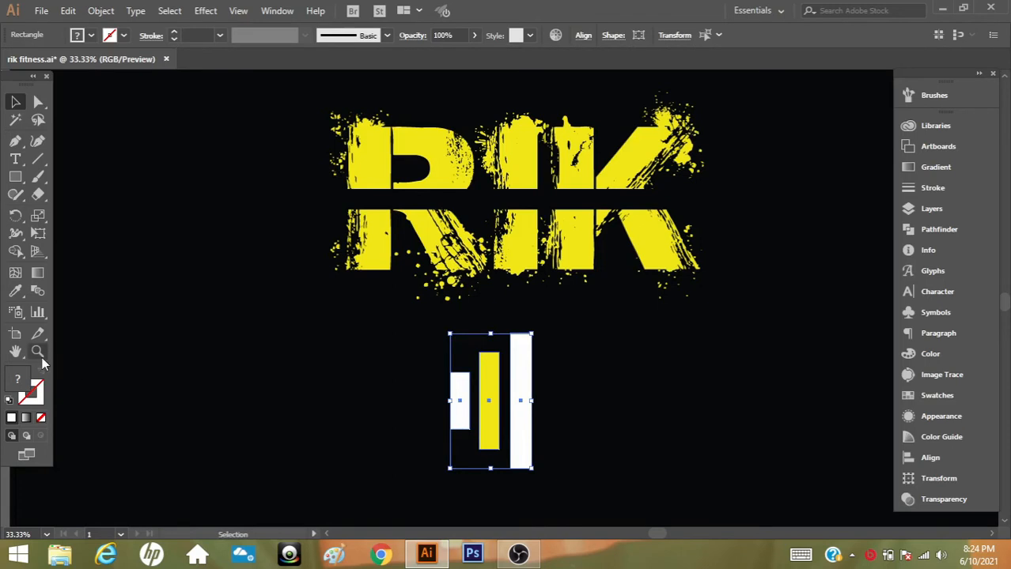
Draw a rectangle taller than the shortest bar over its left edge and widen it slightly further across the bar
{"action": "key", "text": "ctrl+equal"}
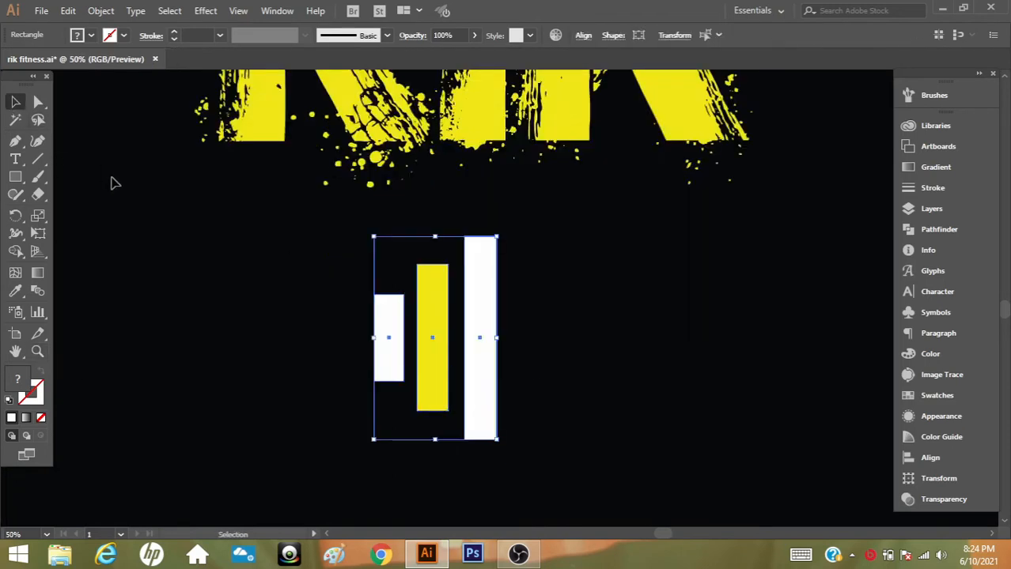
{"action": "left_click", "coordinate": [113, 183]}
{"action": "key", "text": "m"}
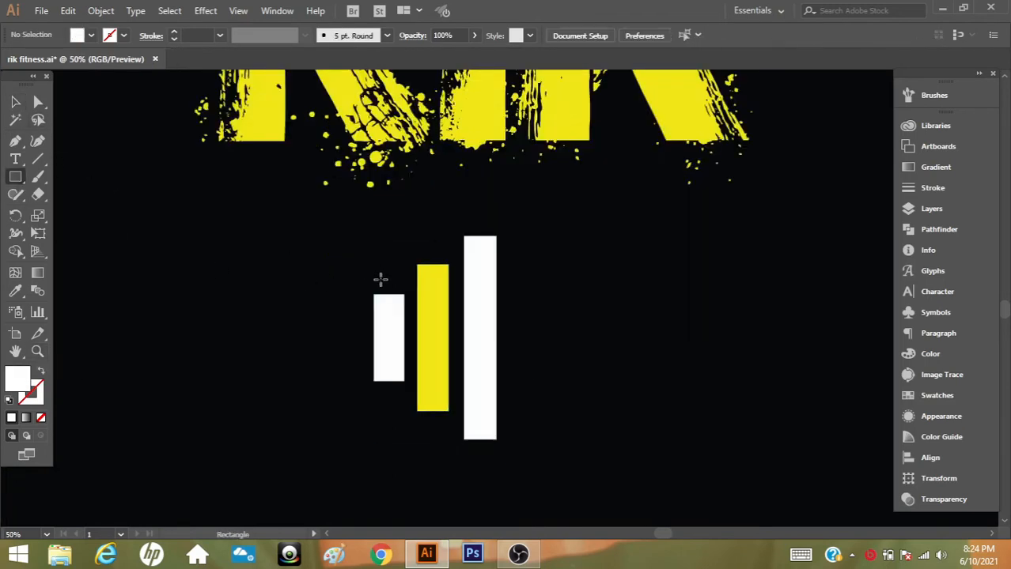
{"action": "left_click_drag", "start_coordinate": [380, 275], "coordinate": [319, 407]}
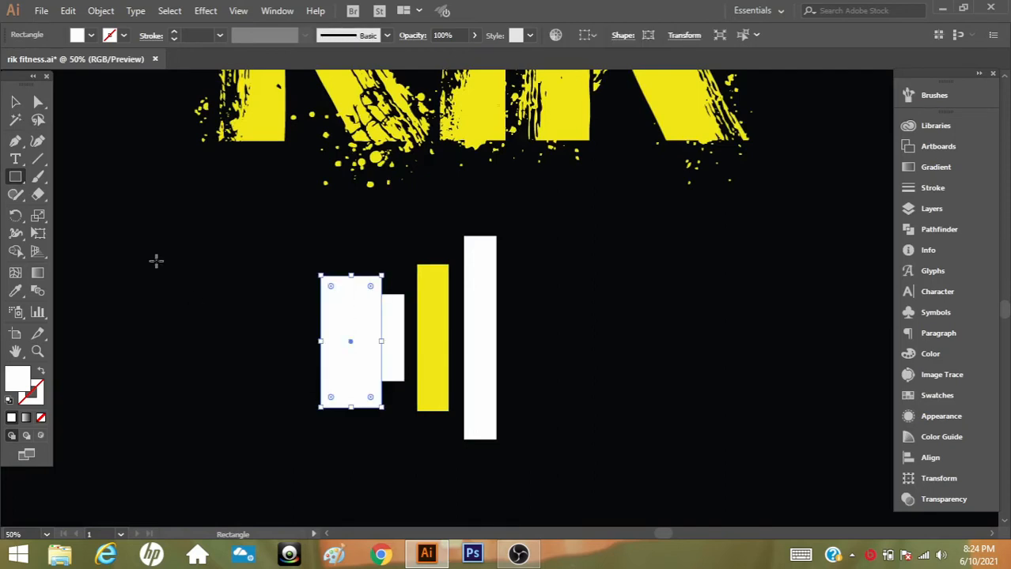
{"action": "left_click", "coordinate": [15, 102]}
{"action": "left_click_drag", "start_coordinate": [383, 344], "coordinate": [386, 344]}
Change the overlapping rectangle's fill to light grey
{"action": "double_click", "coordinate": [21, 380]}
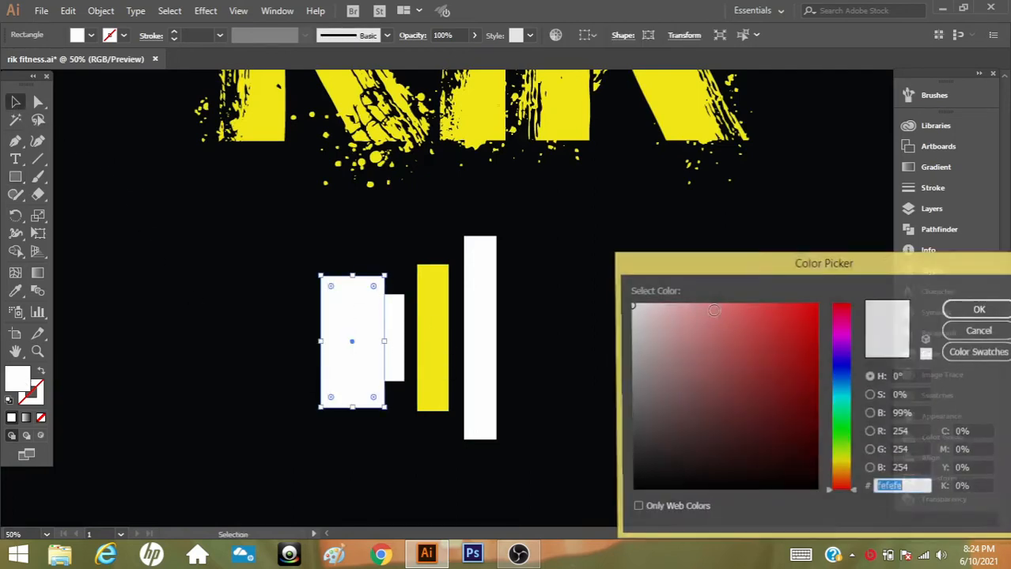
{"action": "left_click_drag", "start_coordinate": [636, 309], "coordinate": [616, 328]}
{"action": "left_click", "coordinate": [974, 311]}
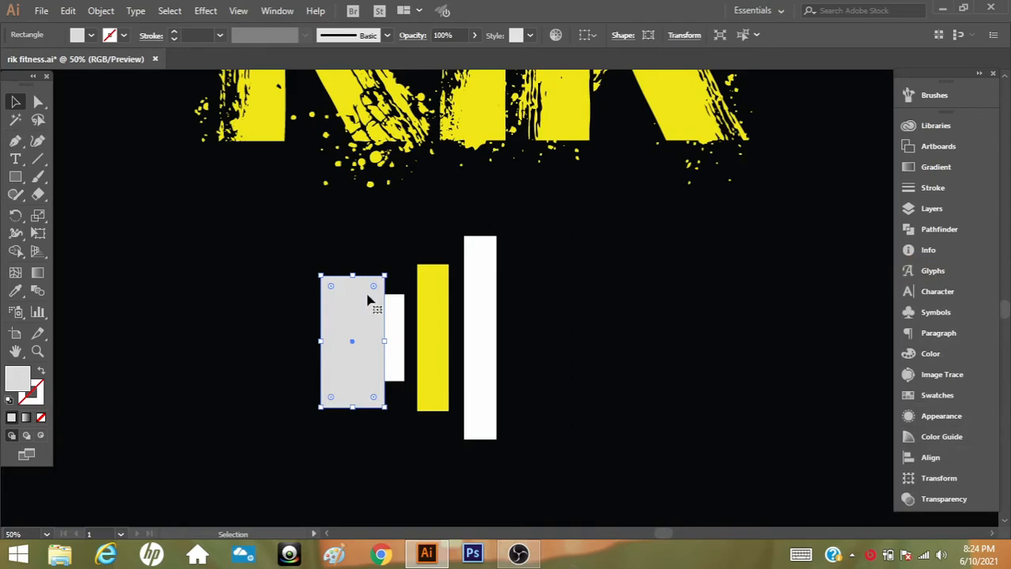
Trim away the grey rectangle outside the shortest bar with the Shape Builder, leaving a light grey strip along its left edge
{"action": "left_click", "coordinate": [400, 323], "text": "shift"}
{"action": "left_click", "coordinate": [15, 251]}
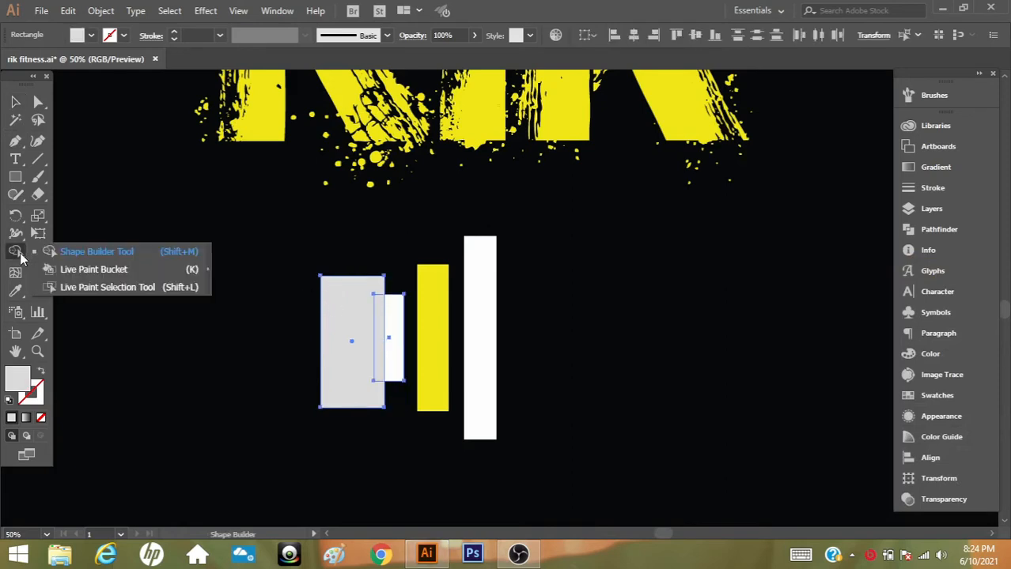
{"action": "left_click", "coordinate": [345, 318], "text": "alt"}
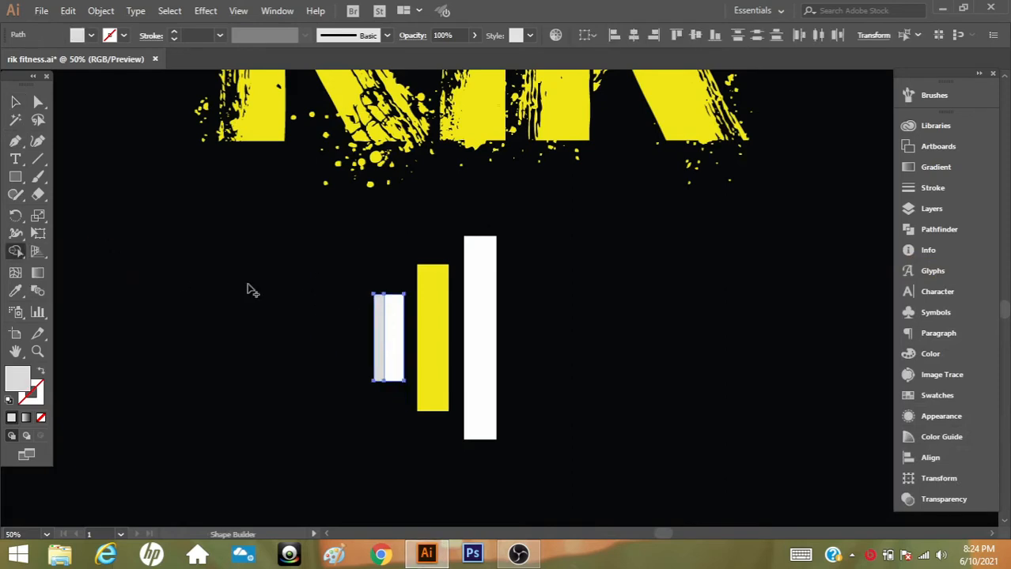
{"action": "key", "text": "v"}
{"action": "left_click", "coordinate": [215, 226]}
Draw a narrow rectangle over the yellow bar's left edge and fill it with the darker yellow d3c302
{"action": "left_click", "coordinate": [15, 178]}
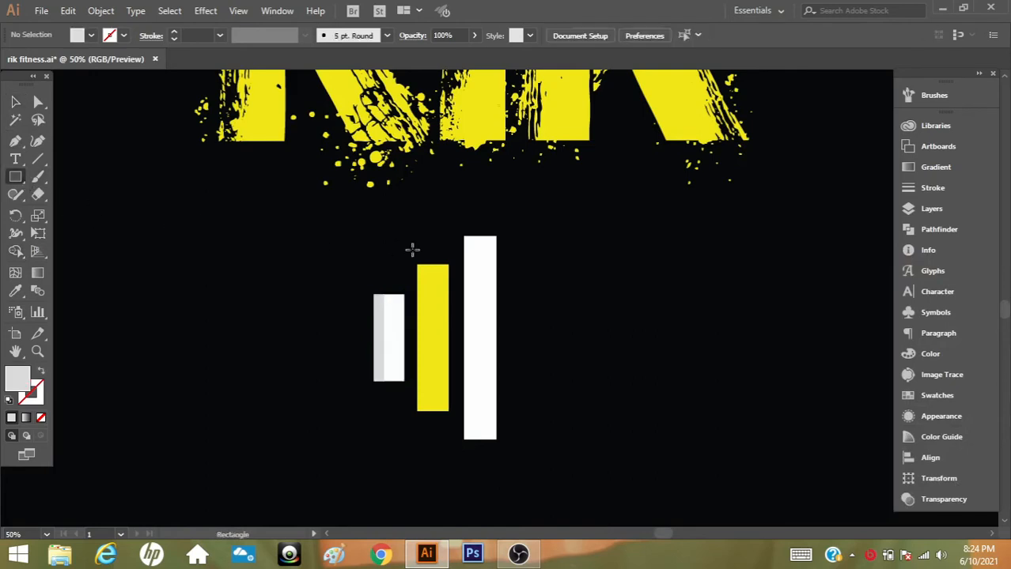
{"action": "left_click_drag", "start_coordinate": [428, 257], "coordinate": [408, 457]}
{"action": "left_click", "coordinate": [15, 291]}
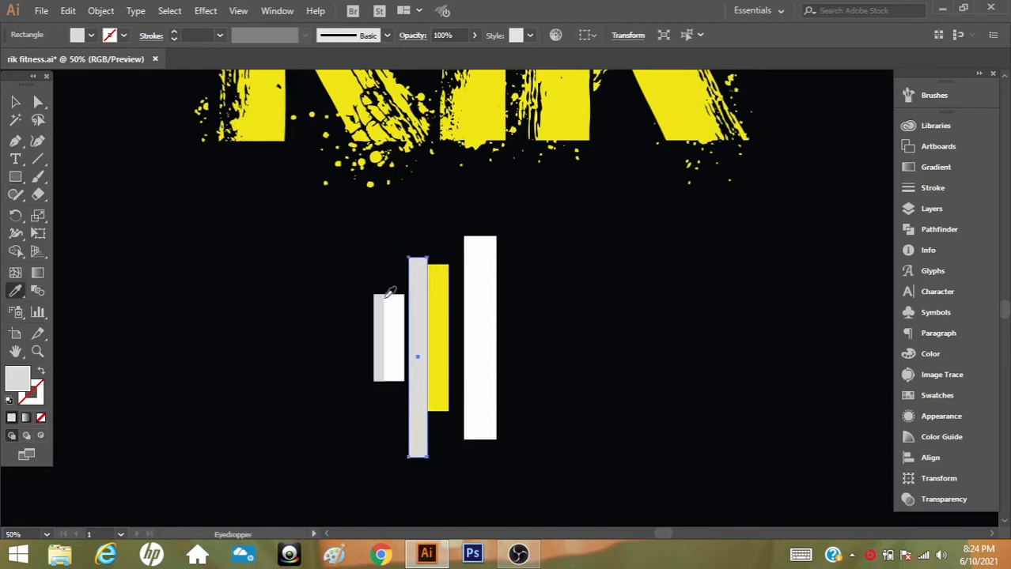
{"action": "left_click", "coordinate": [440, 308]}
{"action": "double_click", "coordinate": [17, 378]}
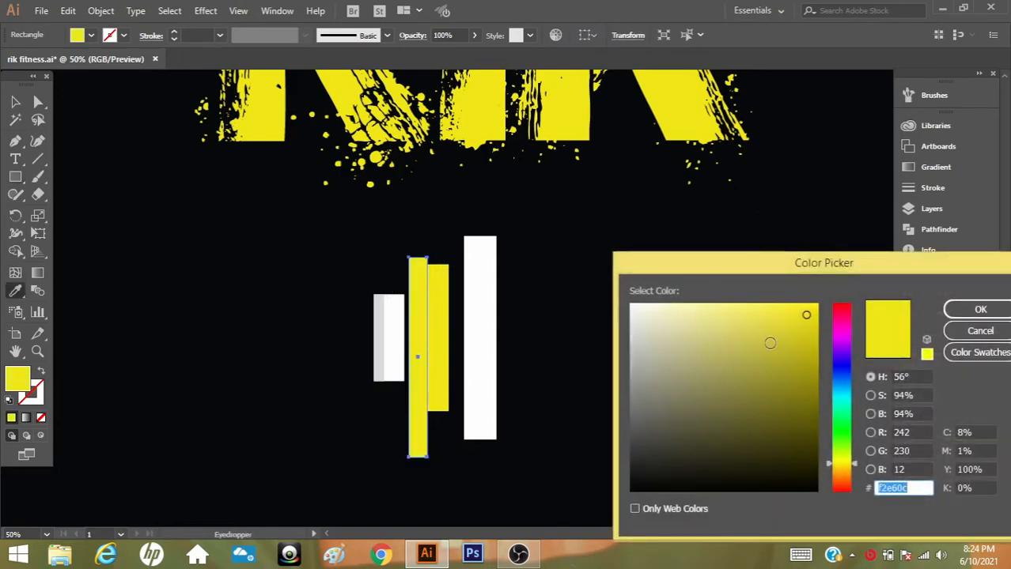
{"action": "left_click_drag", "start_coordinate": [806, 318], "coordinate": [860, 335]}
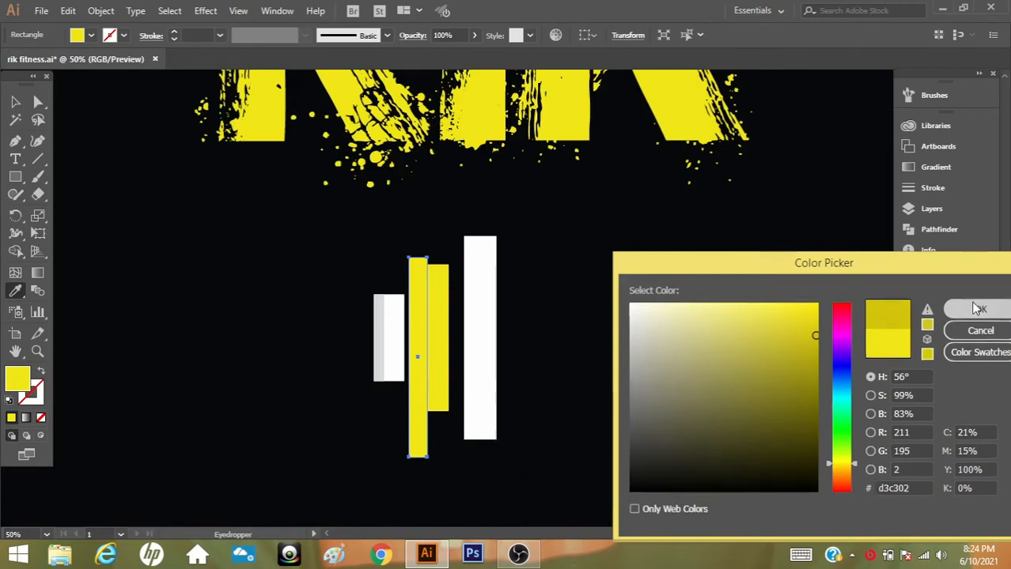
{"action": "left_click", "coordinate": [971, 310]}
{"action": "key", "text": "v"}
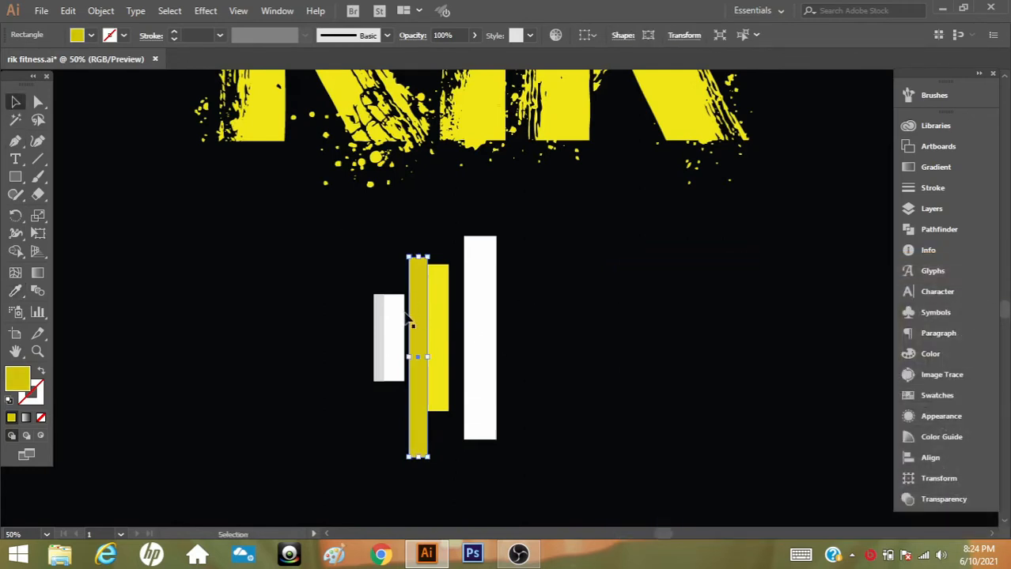
Copy the dark yellow strip over the tall white bar's left edge, lengthen it past the bar's end and recolour it light grey
{"action": "left_click_drag", "start_coordinate": [420, 323], "coordinate": [464, 294]}
{"action": "left_click_drag", "start_coordinate": [467, 434], "coordinate": [468, 457]}
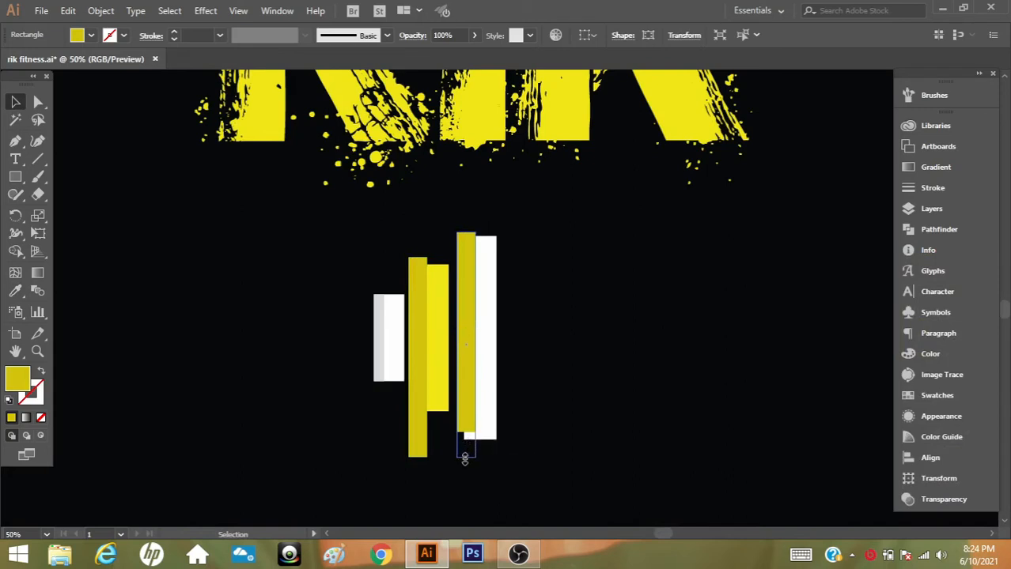
{"action": "left_click", "coordinate": [15, 291]}
{"action": "left_click", "coordinate": [379, 304]}
Trim the shading strips to the outlines of the yellow and tall white bars with the Shape Builder
{"action": "left_click", "coordinate": [15, 102]}
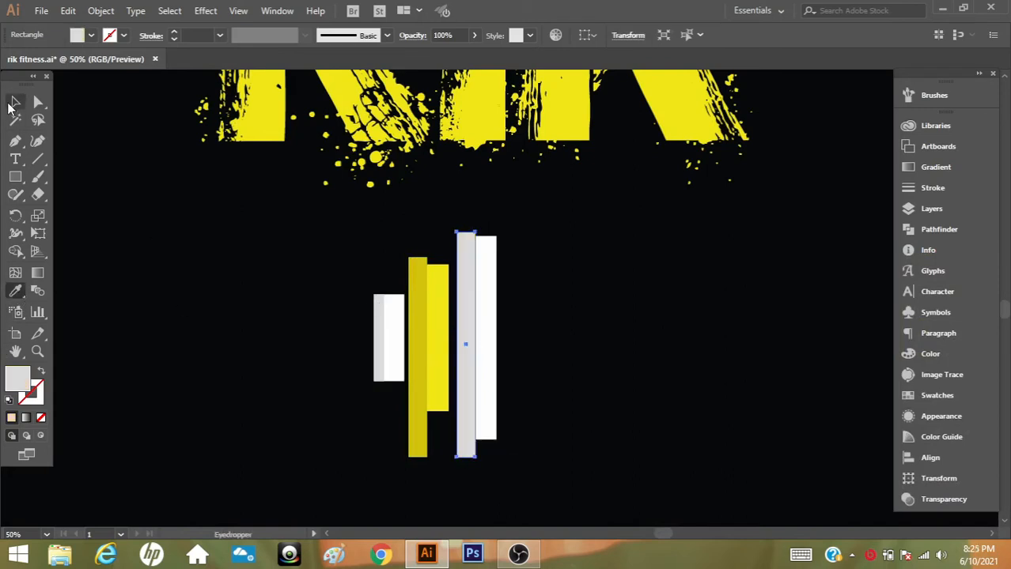
{"action": "left_click_drag", "start_coordinate": [592, 264], "coordinate": [419, 386]}
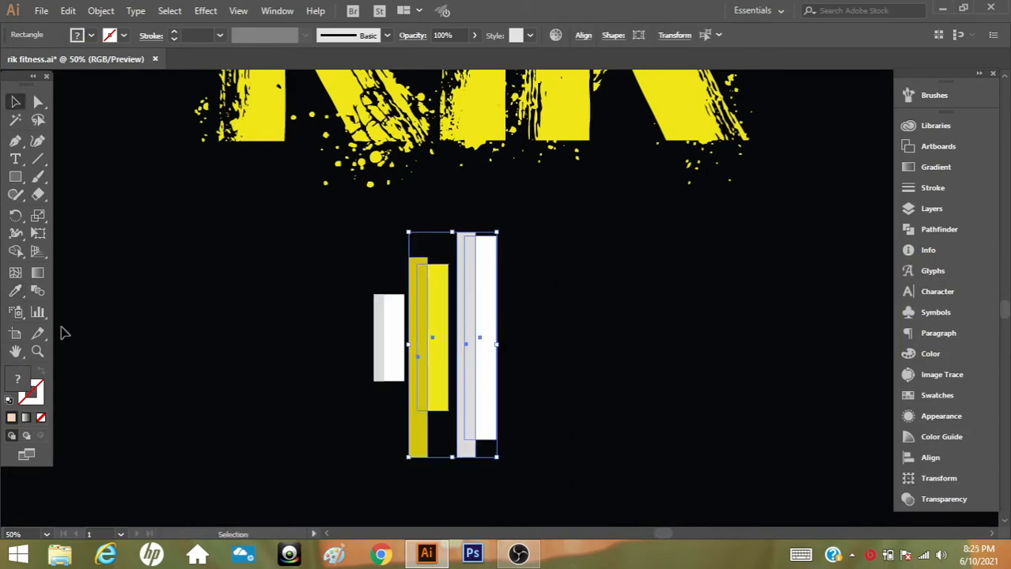
{"action": "left_click", "coordinate": [15, 252]}
{"action": "left_click", "coordinate": [419, 431], "text": "alt"}
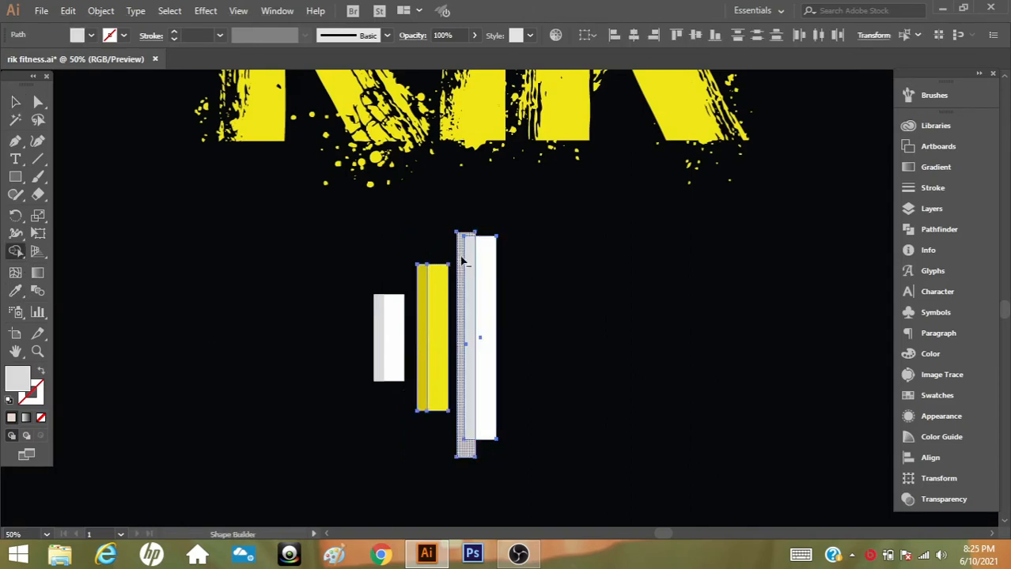
{"action": "left_click", "coordinate": [460, 261], "text": "alt"}
{"action": "key", "text": "v"}
{"action": "left_click", "coordinate": [255, 299]}
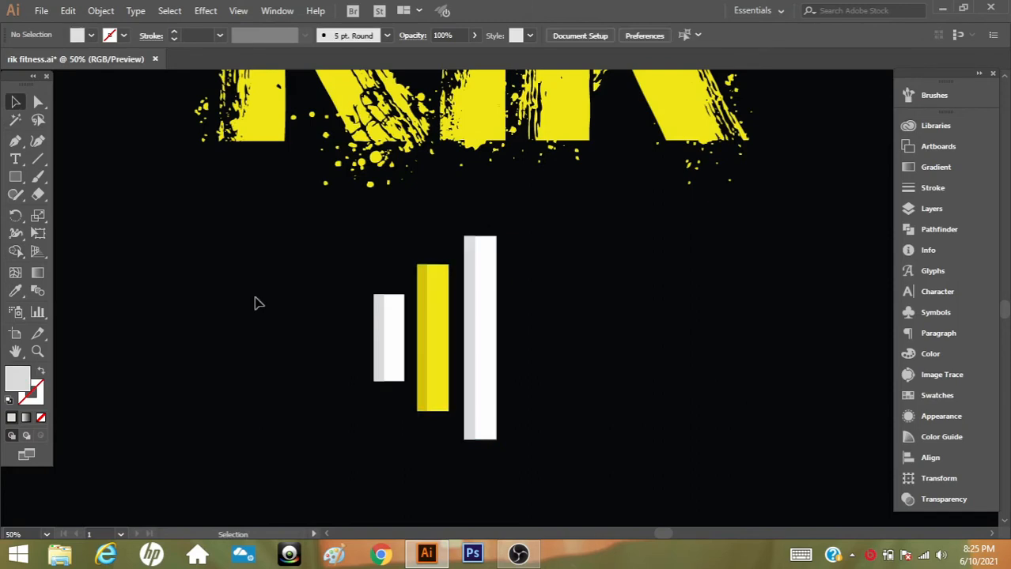
Group the three shaded bars together
{"action": "left_click_drag", "start_coordinate": [549, 262], "coordinate": [333, 443]}
{"action": "key", "text": "ctrl+g"}
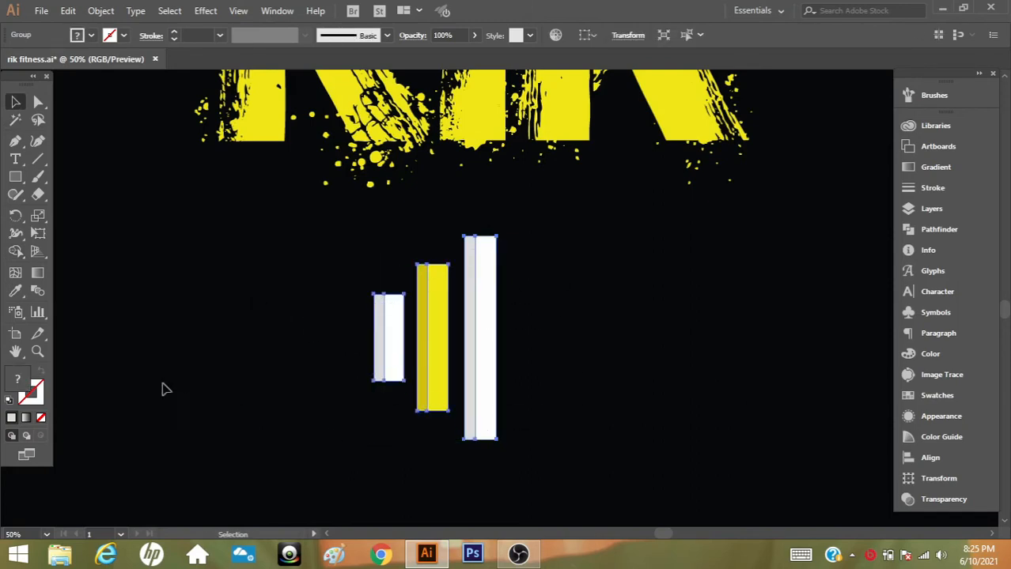
Enlarge the bar group slightly and position it to the left of the RIK lettering, roughly centred on its height
{"action": "left_click", "coordinate": [38, 353]}
{"action": "left_click", "coordinate": [585, 264], "text": "alt"}
{"action": "left_click", "coordinate": [468, 323], "text": "alt"}
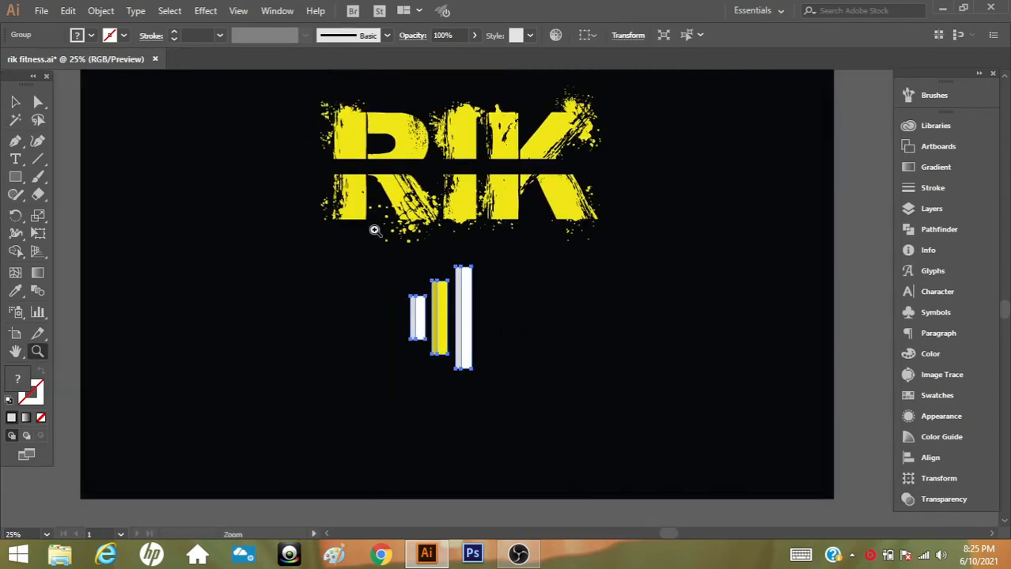
{"action": "left_click", "coordinate": [15, 101]}
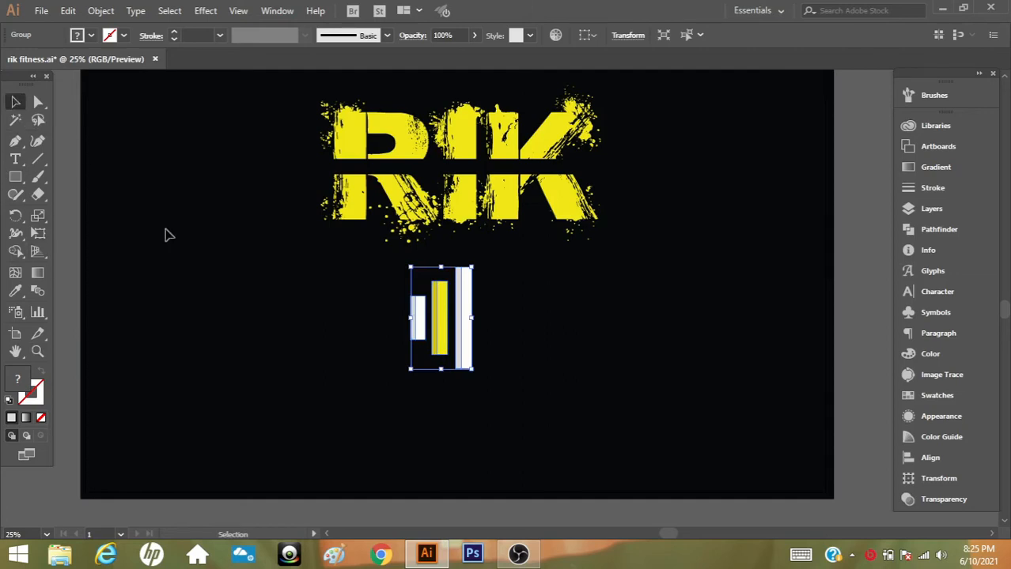
{"action": "left_click_drag", "start_coordinate": [475, 369], "coordinate": [480, 383]}
{"action": "left_click_drag", "start_coordinate": [472, 316], "coordinate": [298, 163]}
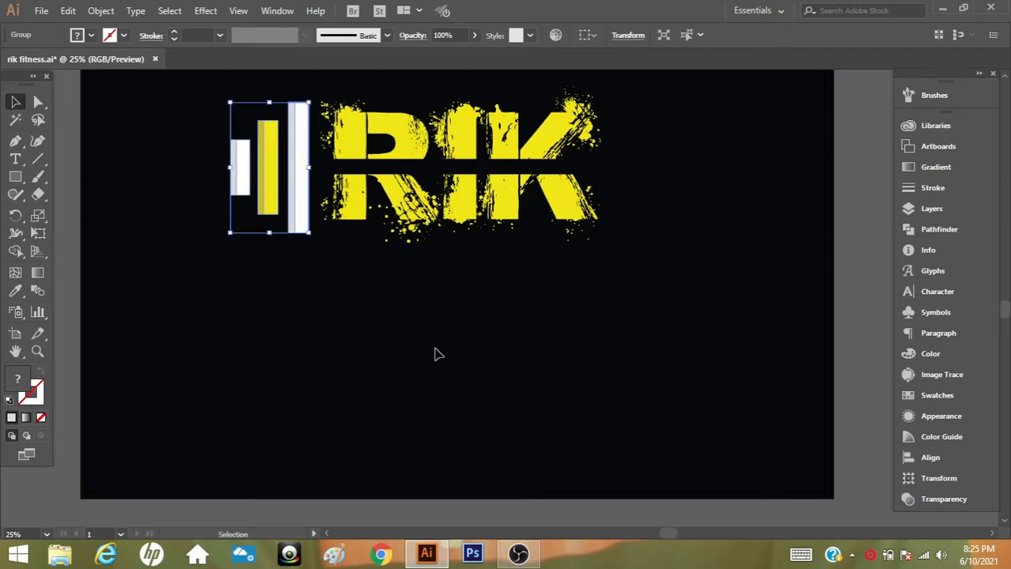
{"action": "key", "text": "Down"}
{"action": "key", "text": "Down"}
{"action": "key", "text": "Down"}
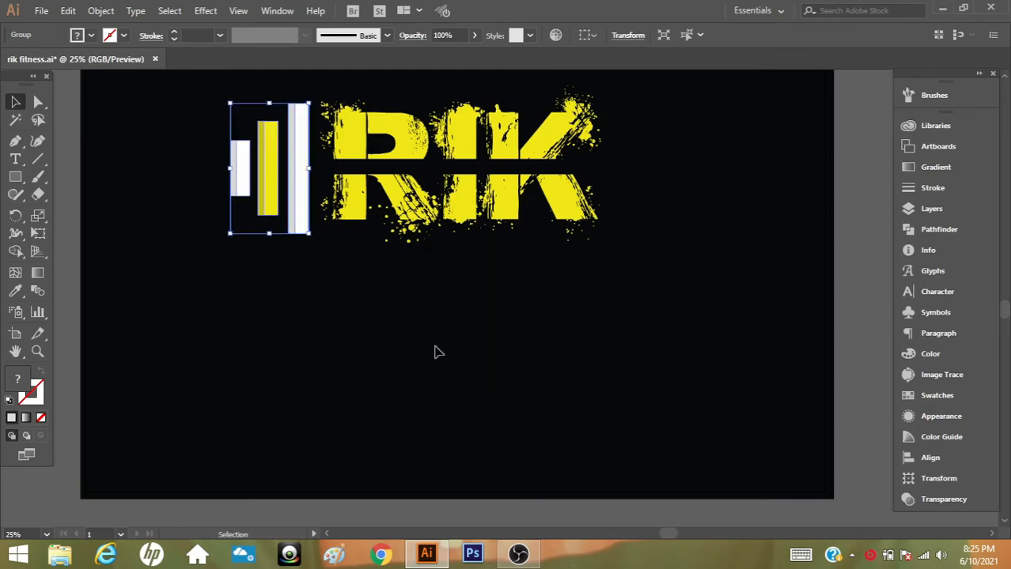
{"action": "left_click", "coordinate": [371, 276]}
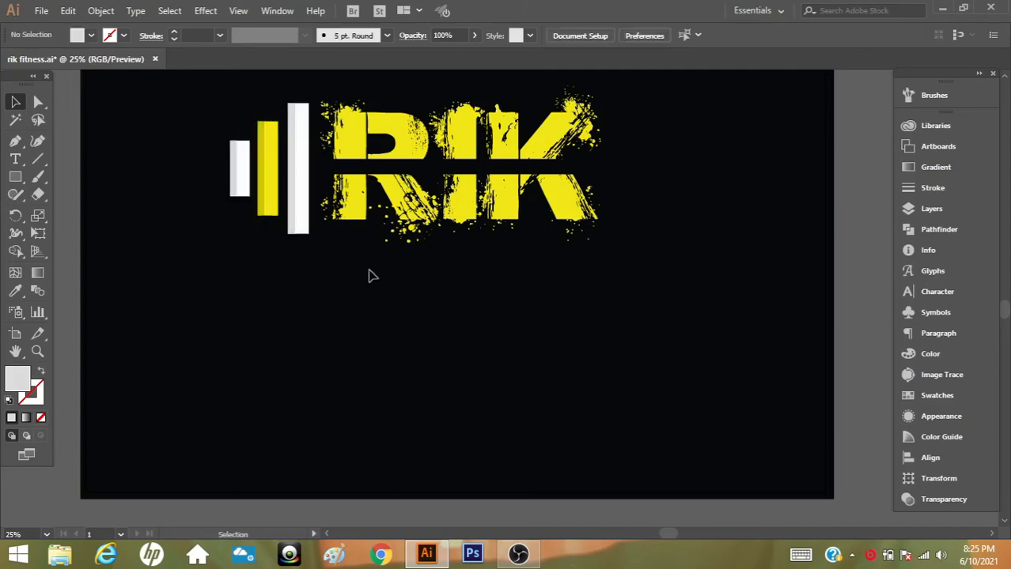
Place a mirrored copy of the bar group to the right of the letter K
{"action": "mouse_move", "coordinate": [299, 219]}
{"action": "left_mouse_down"}
{"action": "mouse_move", "coordinate": [307, 249]}
{"action": "mouse_move", "coordinate": [300, 219]}
{"action": "left_mouse_up"}
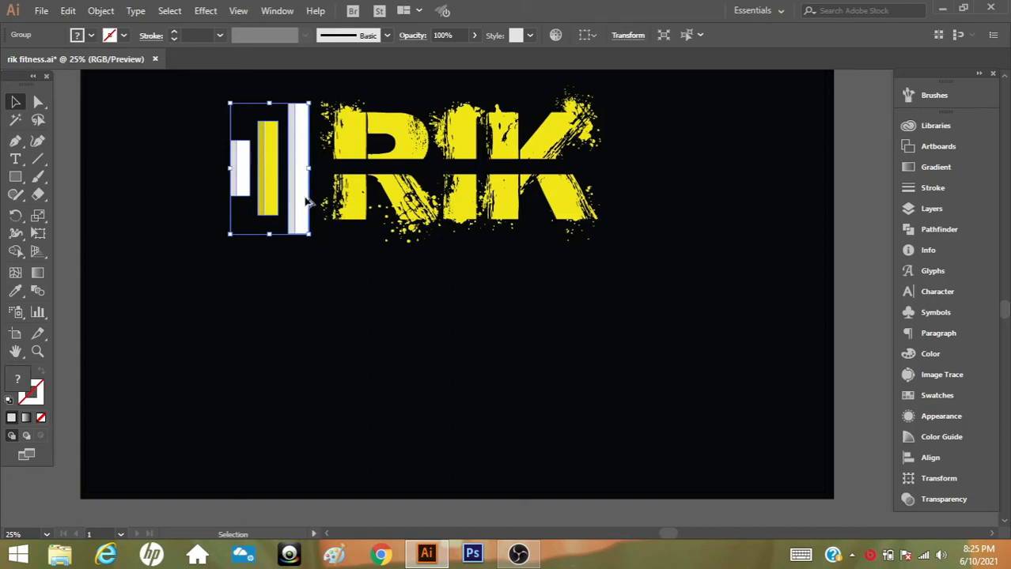
{"action": "left_click_drag", "start_coordinate": [308, 202], "coordinate": [685, 198]}
{"action": "left_click_drag", "start_coordinate": [702, 92], "coordinate": [613, 318]}
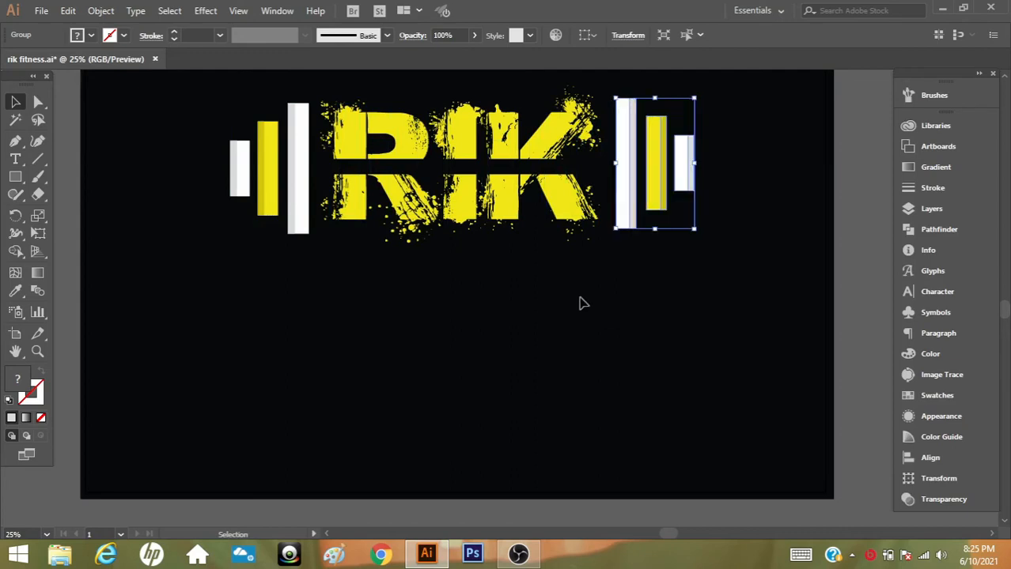
Align the two bar groups with each other on their vertical centres
{"action": "left_click", "coordinate": [293, 176], "text": "shift"}
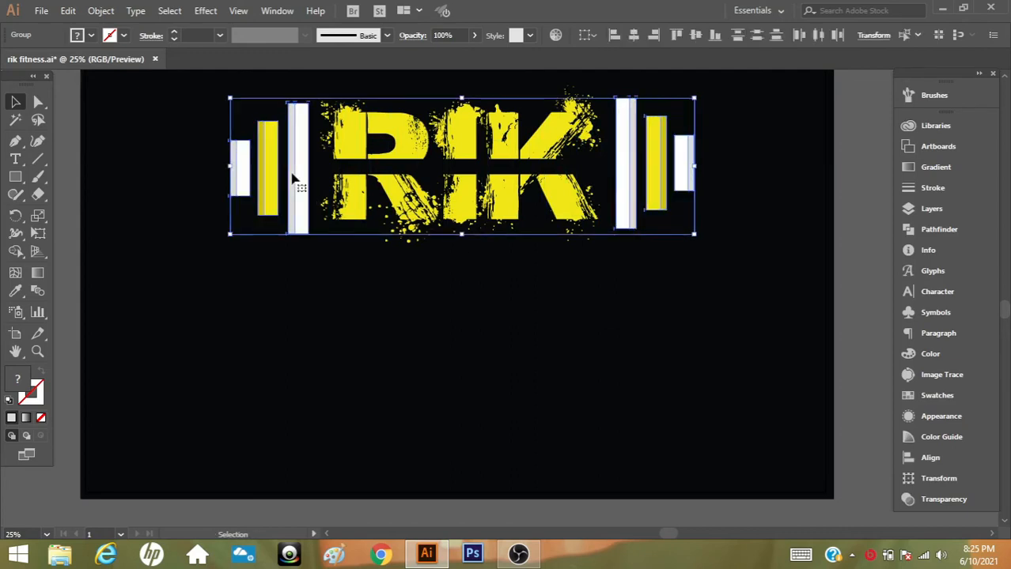
{"action": "left_click", "coordinate": [695, 36]}
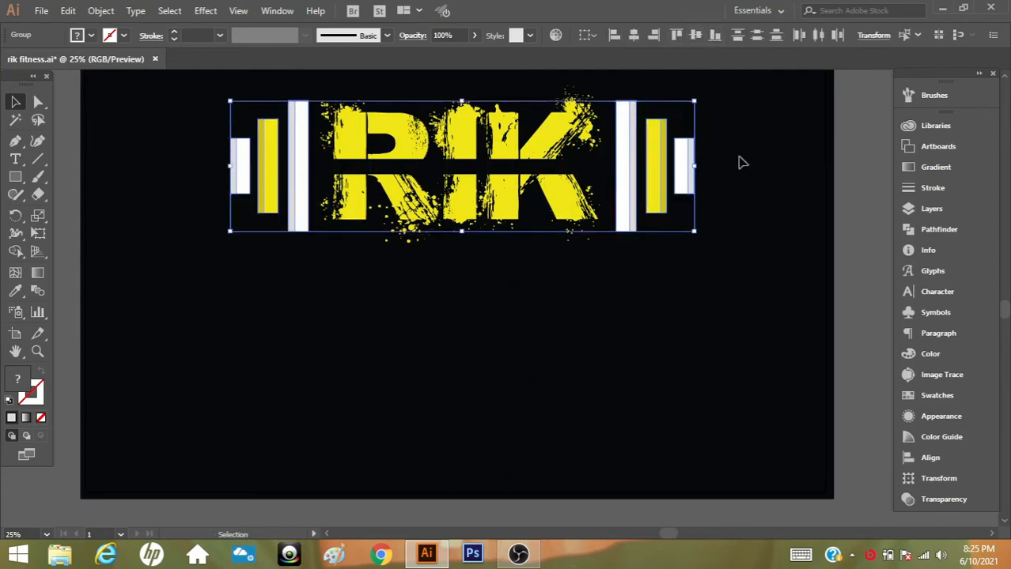
{"action": "left_click", "coordinate": [774, 229]}
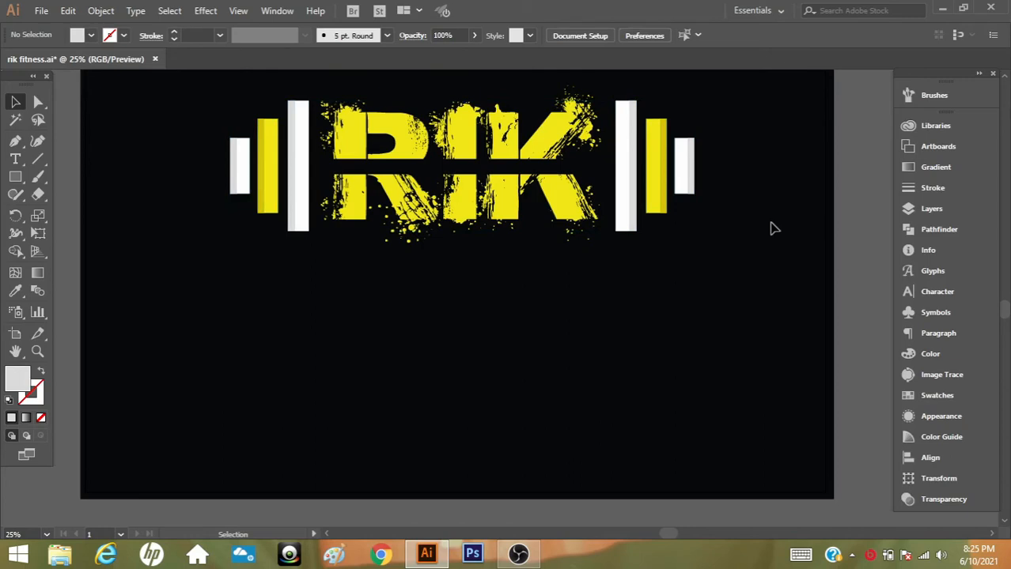
Group all the RIK letter pieces and nudge them slightly right between the two bar groups
{"action": "left_click", "coordinate": [575, 208]}
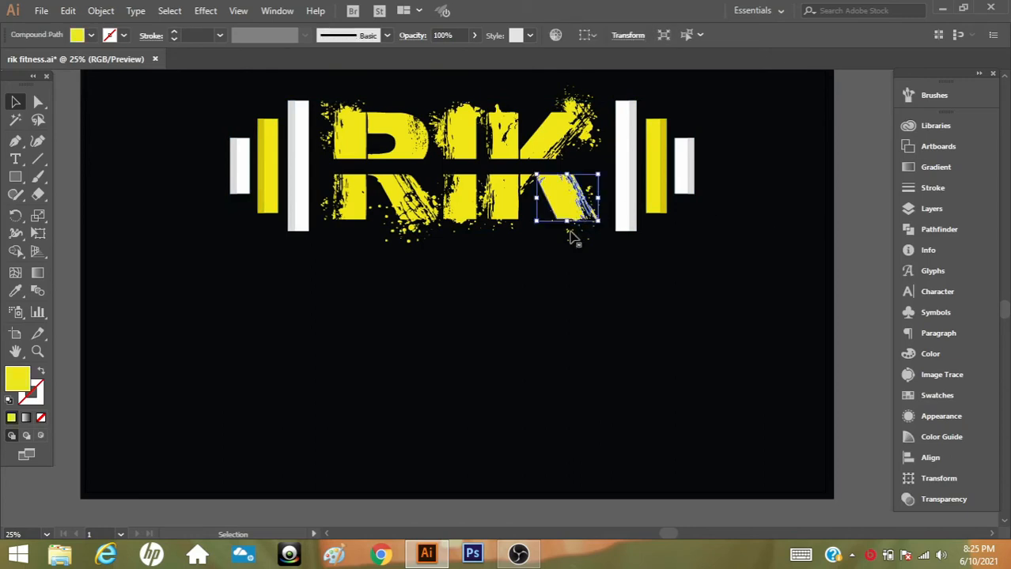
{"action": "left_click", "coordinate": [575, 262]}
{"action": "scroll", "coordinate": [603, 97], "scroll_direction": "up", "scroll_amount": 1}
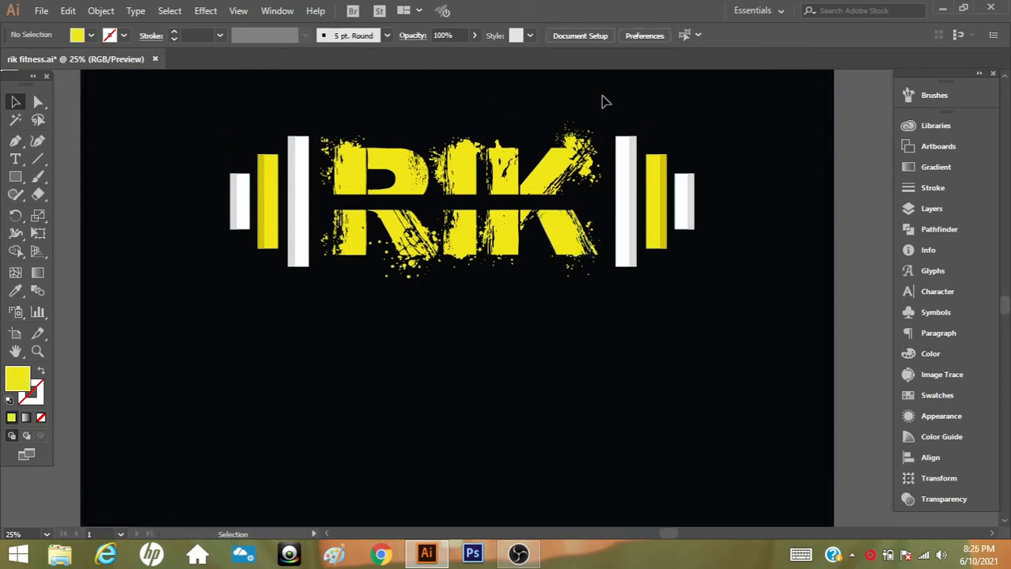
{"action": "left_click_drag", "start_coordinate": [603, 97], "coordinate": [316, 386]}
{"action": "key", "text": "ctrl+g"}
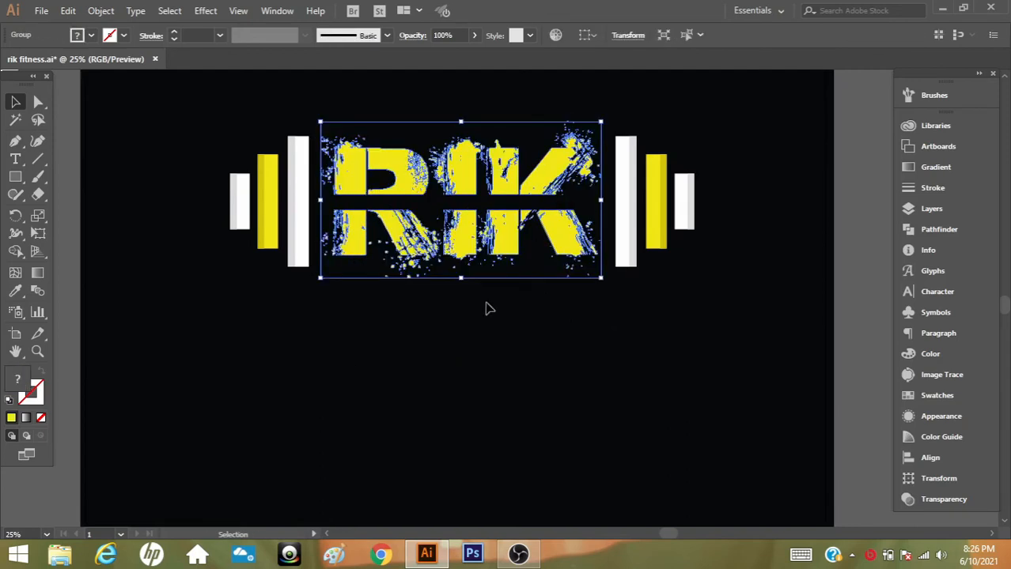
{"action": "key", "text": "Right"}
{"action": "key", "text": "Right"}
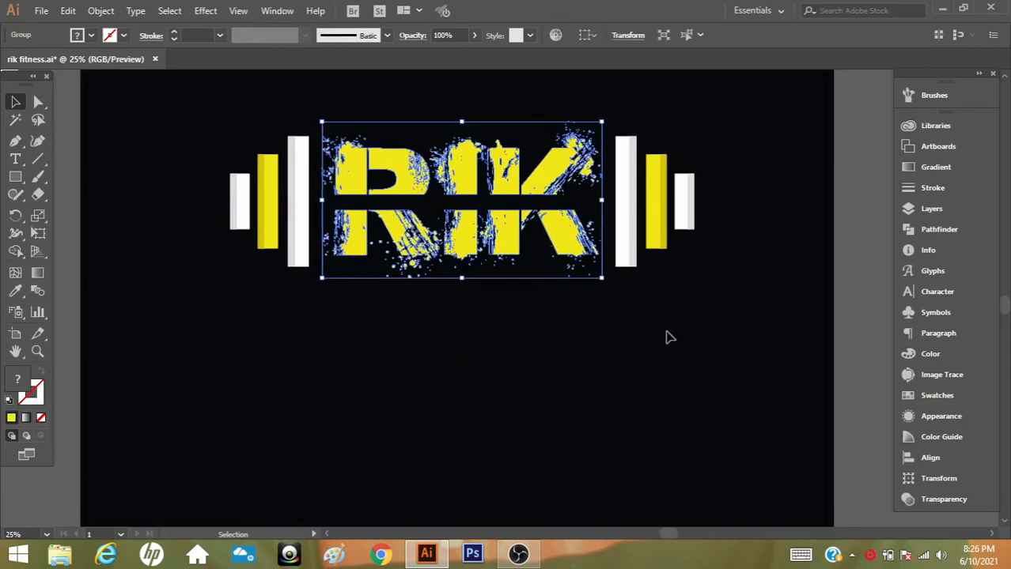
{"action": "left_click", "coordinate": [666, 338]}
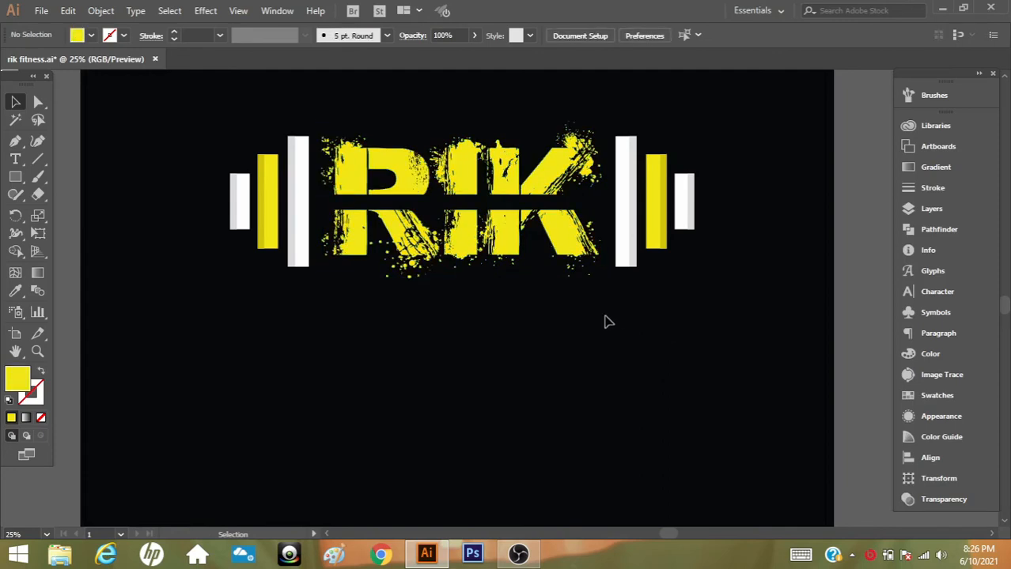
Add the text FITNESS in the Bronx Bystreets font, starting below the letter R
{"action": "left_click", "coordinate": [15, 158]}
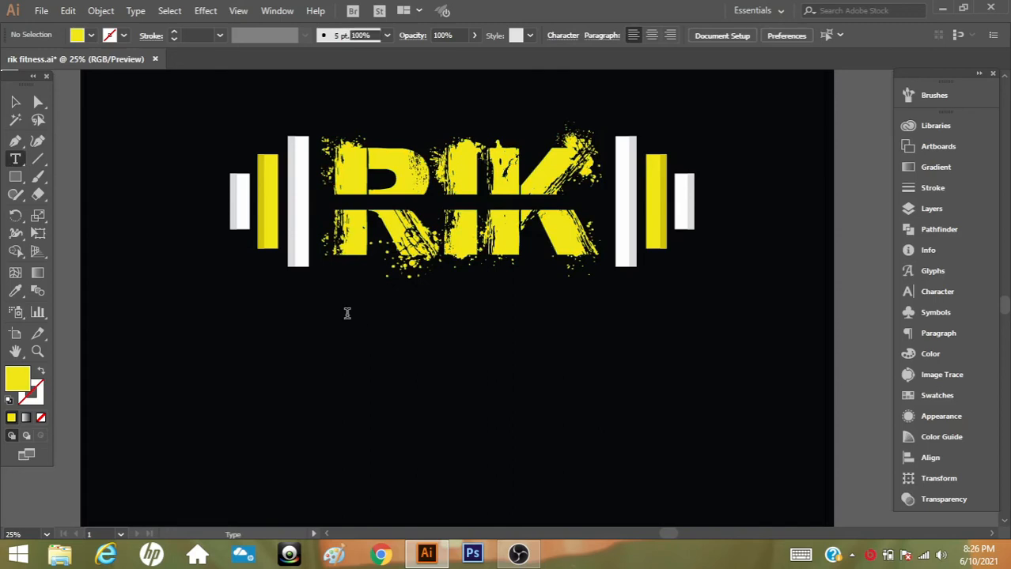
{"action": "left_click", "coordinate": [346, 315]}
{"action": "type", "text": "F"}
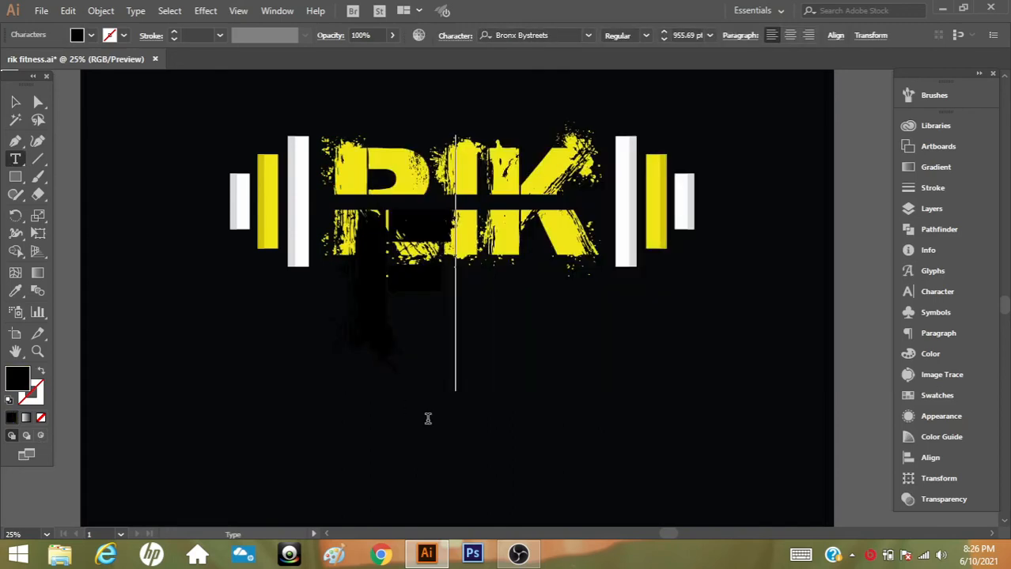
{"action": "type", "text": "ITNE"}
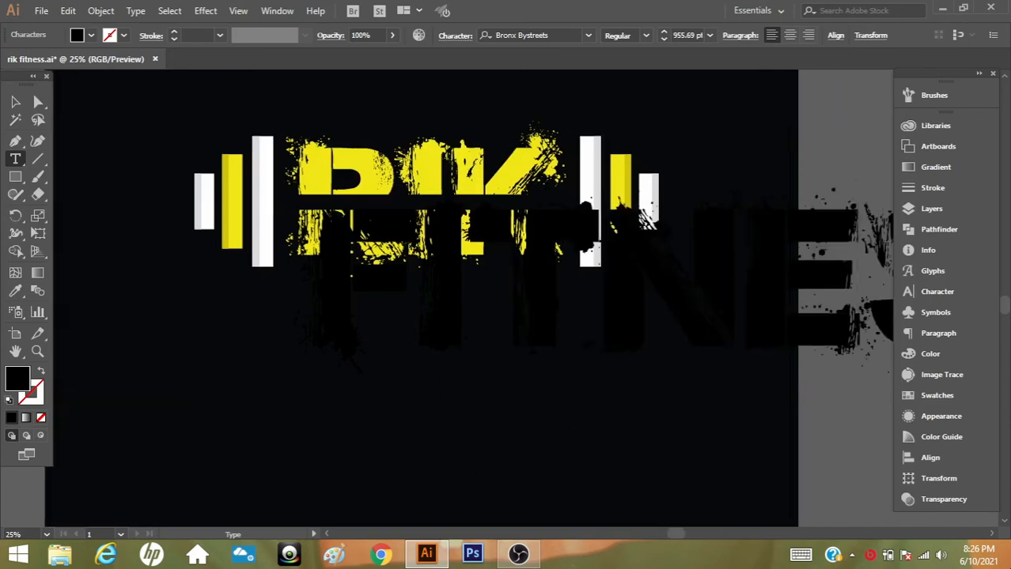
{"action": "type", "text": "SS"}
{"action": "left_click", "coordinate": [15, 102]}
Scale the FITNESS text down to about 288 pt beneath the RIK lettering and recolour it white
{"action": "left_click", "coordinate": [37, 351]}
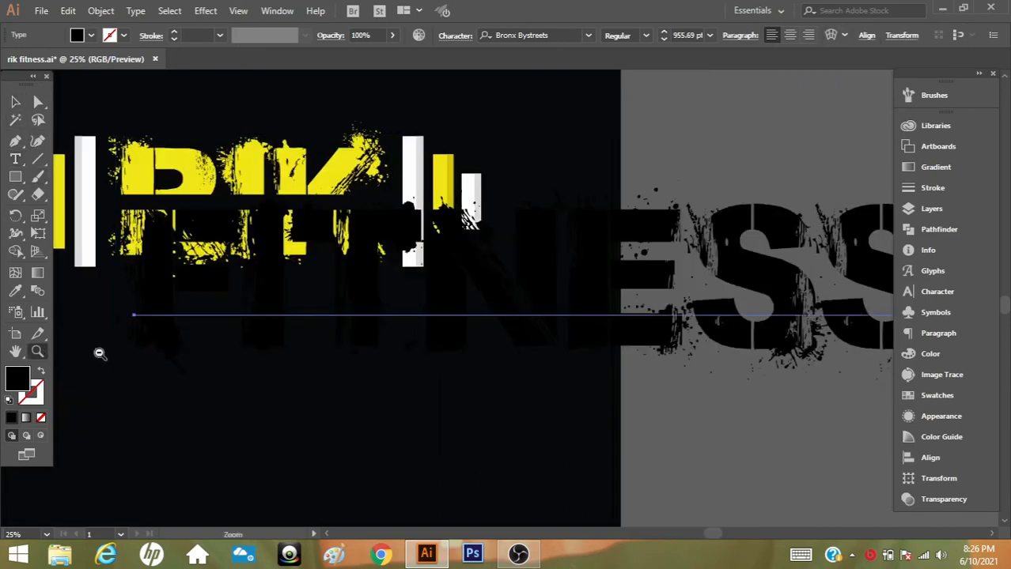
{"action": "left_click", "coordinate": [406, 345], "text": "alt"}
{"action": "left_click", "coordinate": [15, 102]}
{"action": "left_click_drag", "start_coordinate": [611, 250], "coordinate": [530, 324]}
{"action": "left_click_drag", "start_coordinate": [780, 235], "coordinate": [590, 293]}
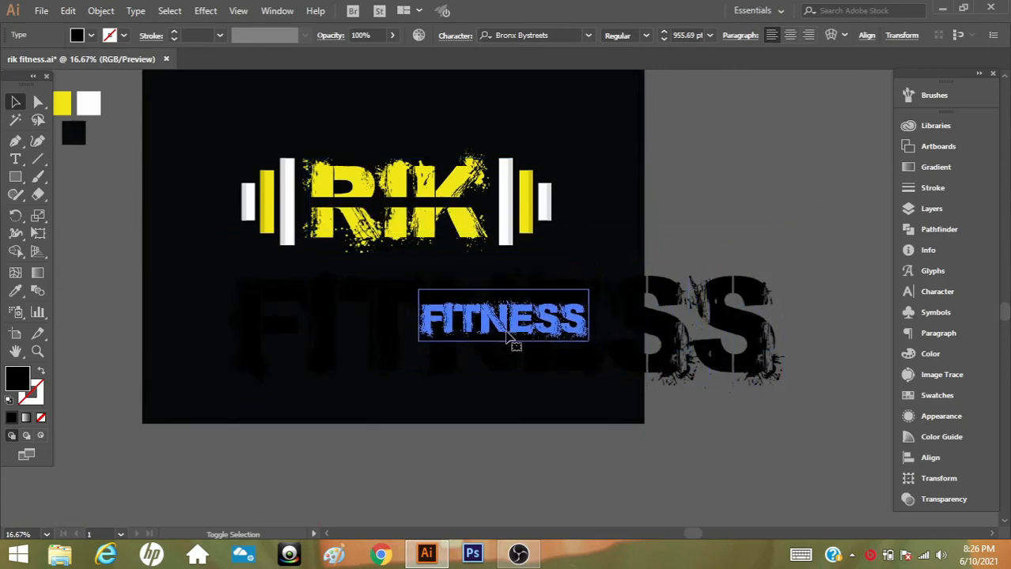
{"action": "left_click_drag", "start_coordinate": [517, 343], "coordinate": [392, 307]}
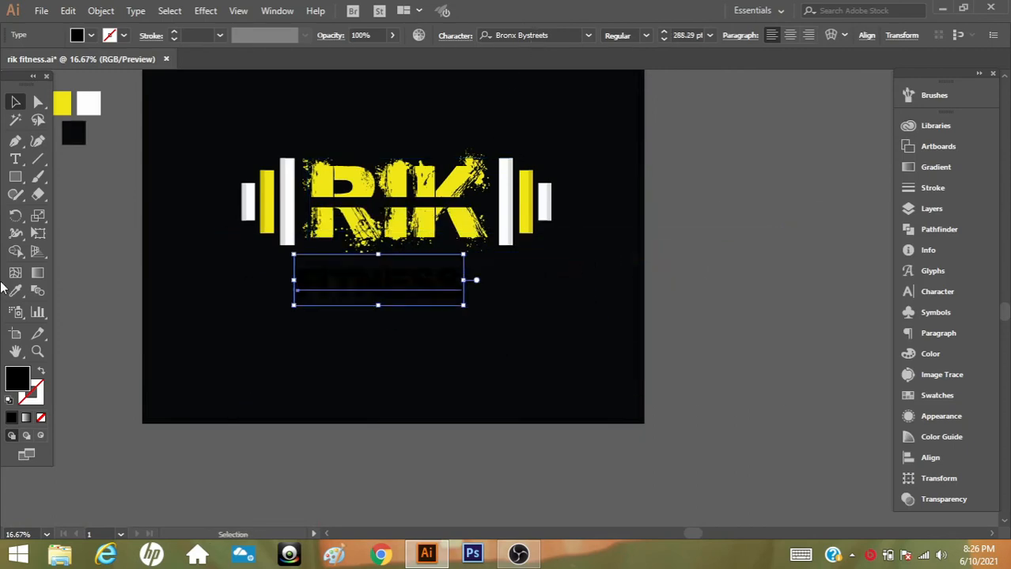
{"action": "left_click", "coordinate": [88, 103]}
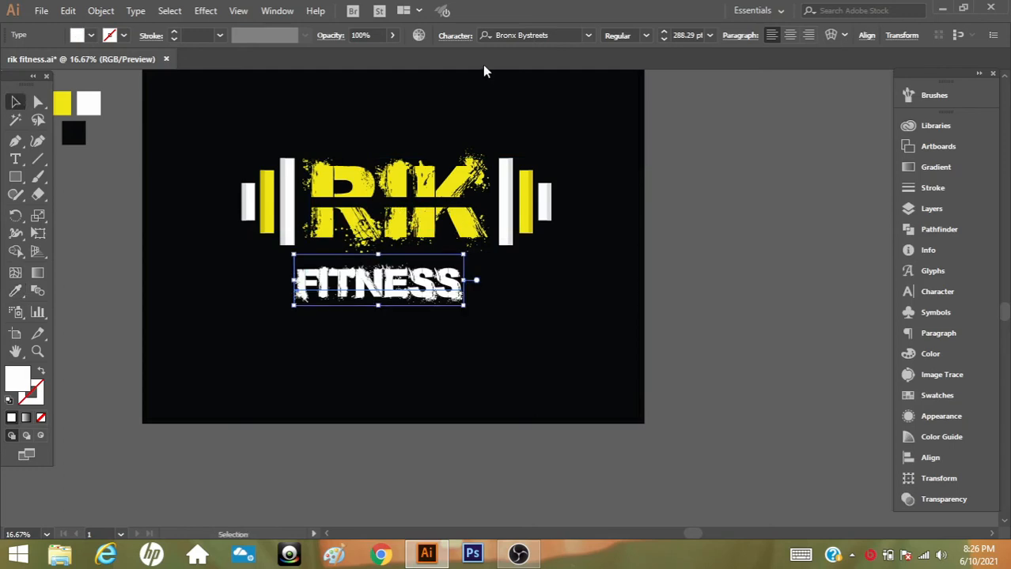
Change the FITNESS text's font to Capture it and move the text up and slightly left, close beneath the RIK lettering
{"action": "left_click", "coordinate": [522, 35]}
{"action": "type", "text": "cap"}
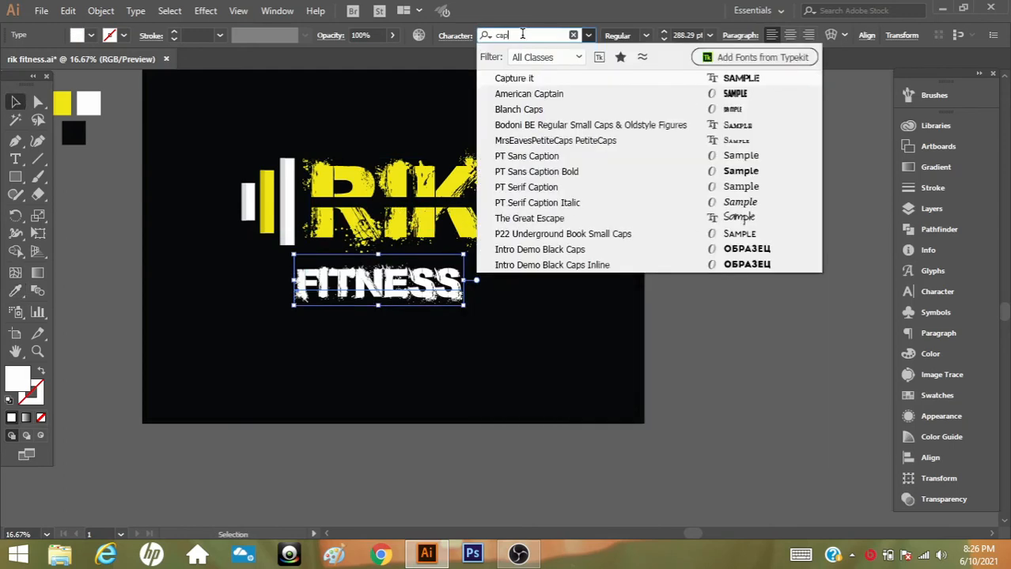
{"action": "left_click", "coordinate": [515, 78]}
{"action": "left_click_drag", "start_coordinate": [370, 278], "coordinate": [356, 268]}
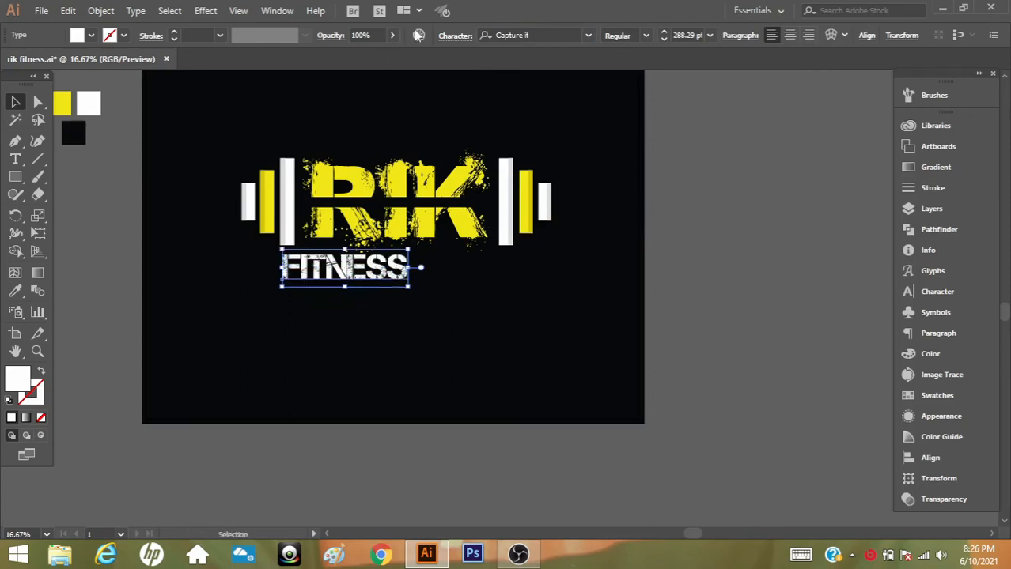
Set the FITNESS text's tracking to 200 and scale the text down to 198 pt
{"action": "left_click", "coordinate": [457, 37]}
{"action": "left_click", "coordinate": [460, 143]}
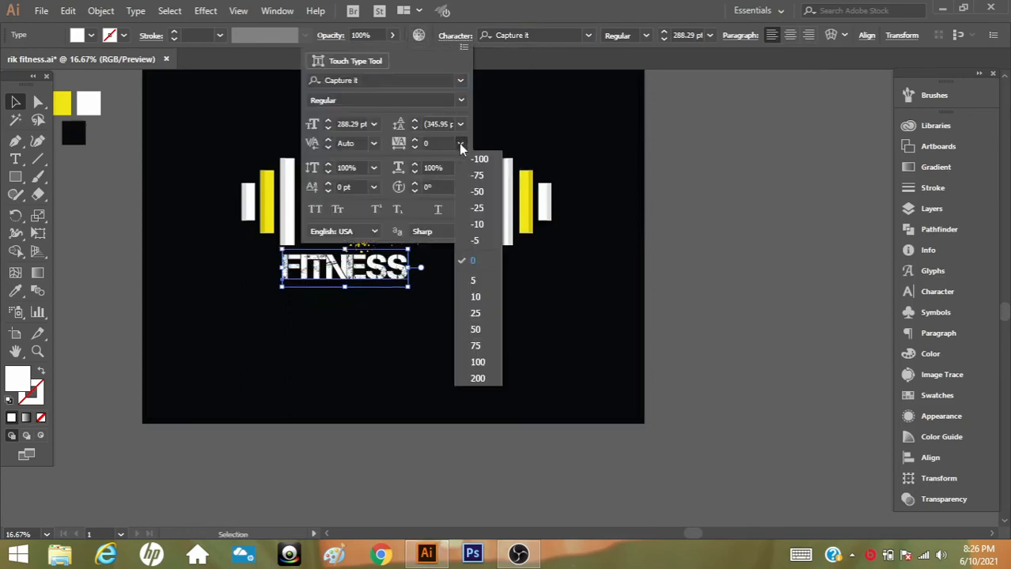
{"action": "left_click", "coordinate": [484, 378]}
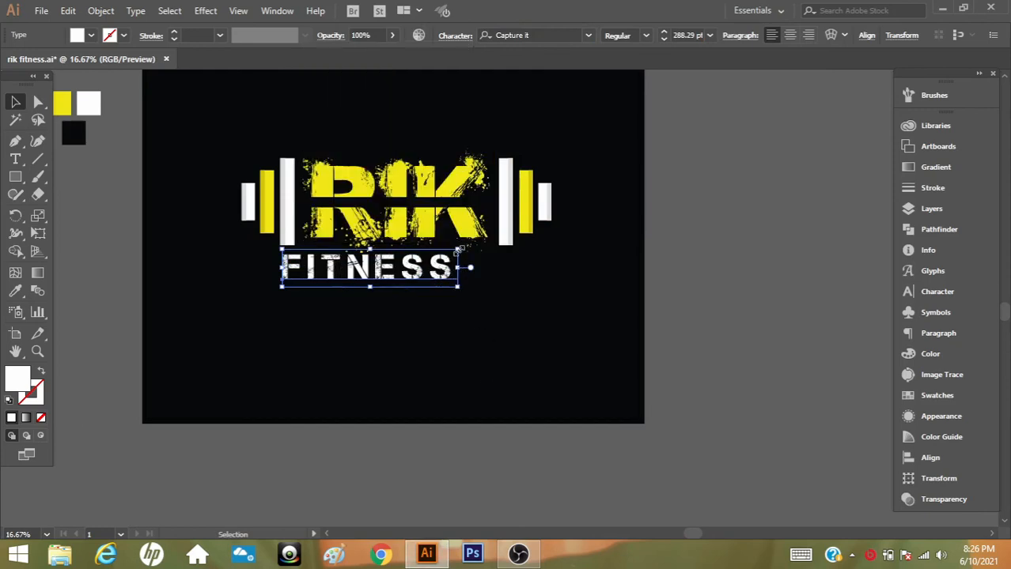
{"action": "left_click_drag", "start_coordinate": [457, 250], "coordinate": [403, 255]}
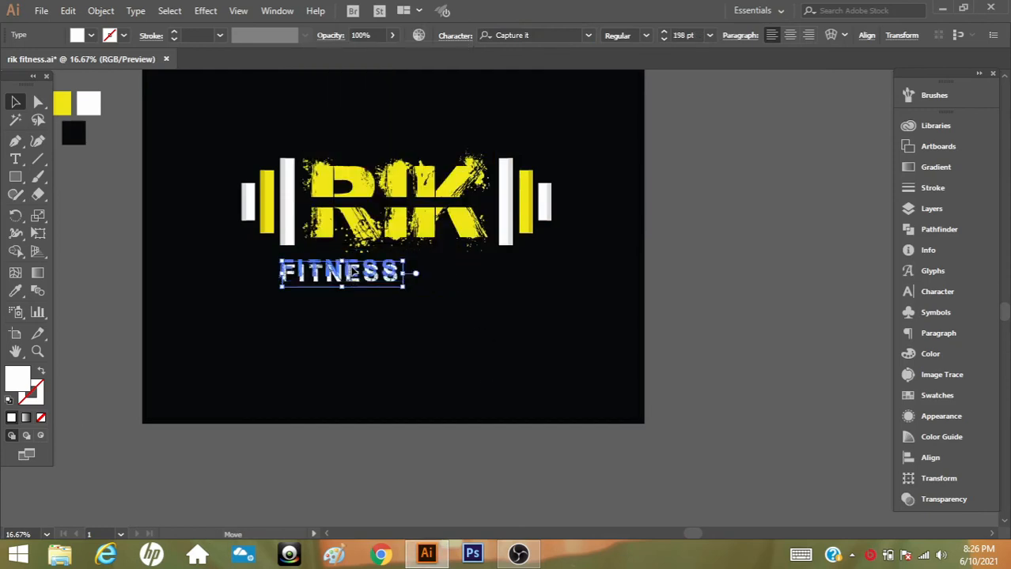
Insert a space between each pair of letters in the FITNESS text to spread the word out
{"action": "double_click", "coordinate": [298, 272]}
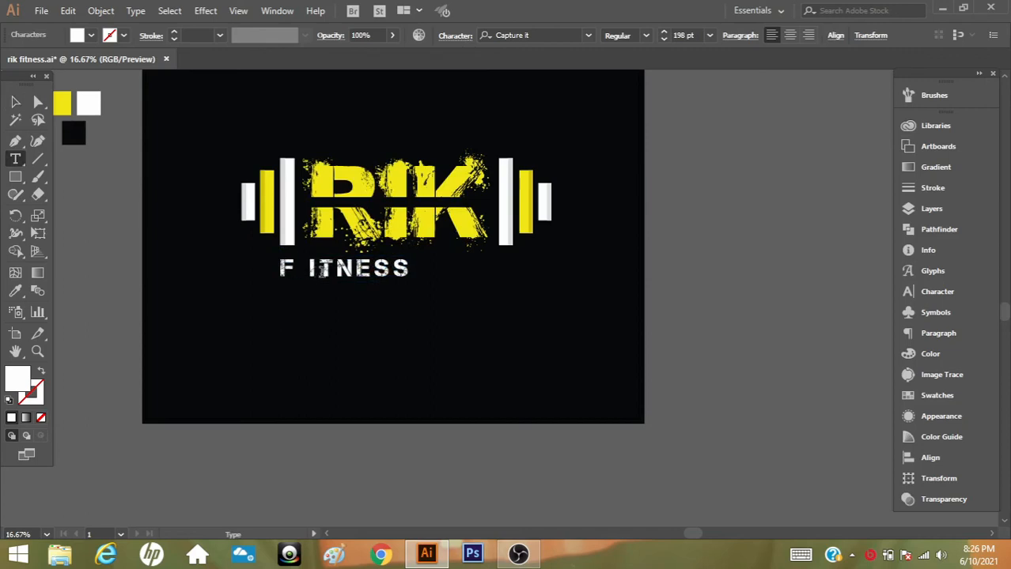
{"action": "key", "text": "Right"}
{"action": "key", "text": "Right"}
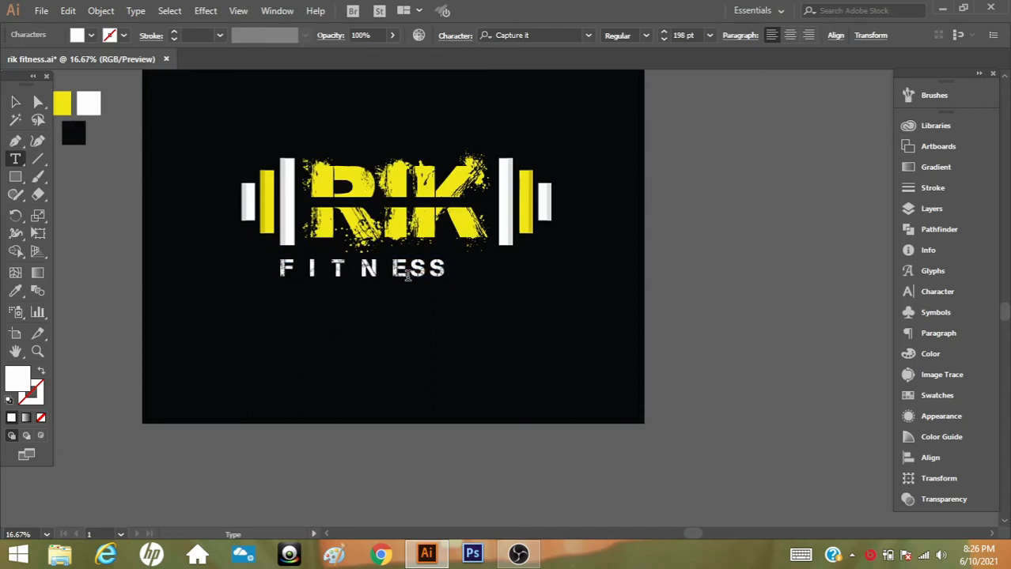
{"action": "key", "text": "Right"}
{"action": "key", "text": "Right"}
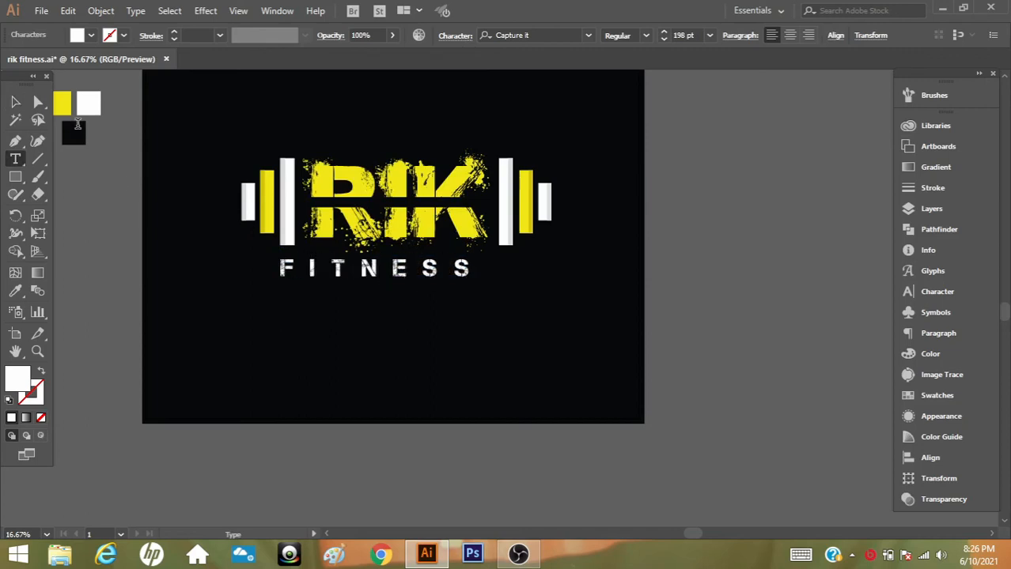
{"action": "left_click", "coordinate": [15, 101]}
Convert the spaced FITNESS text to outlines and enlarge it so it ends near the inner edge of the tall right bar
{"action": "right_click", "coordinate": [408, 282]}
{"action": "left_click", "coordinate": [510, 355]}
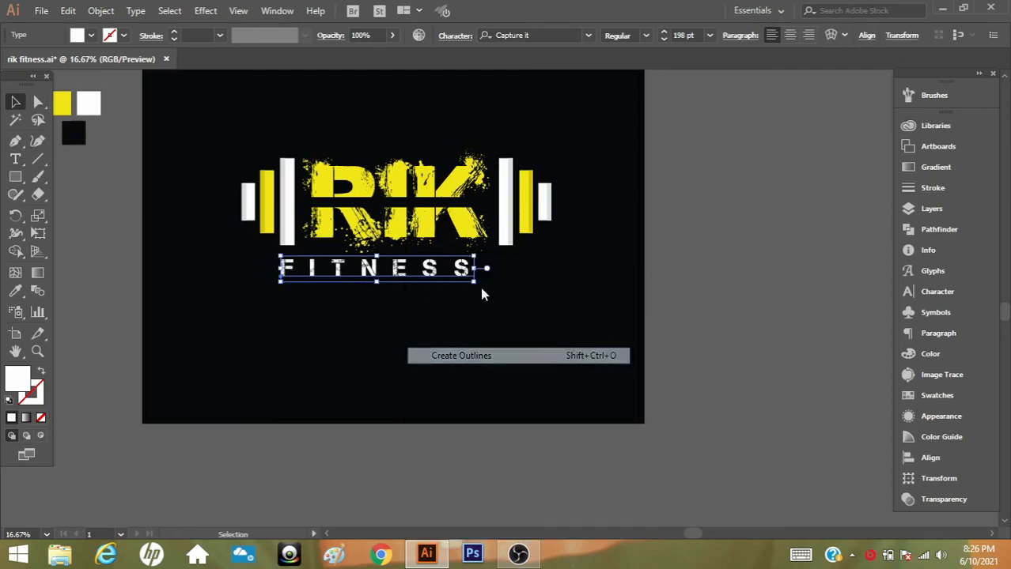
{"action": "left_click_drag", "start_coordinate": [495, 290], "coordinate": [499, 285]}
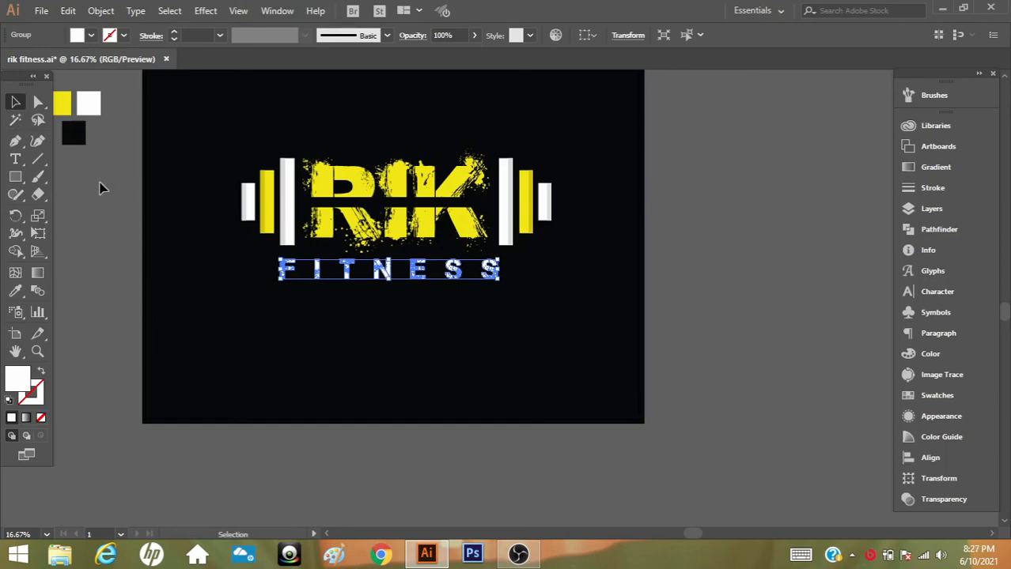
{"action": "left_click", "coordinate": [94, 225]}
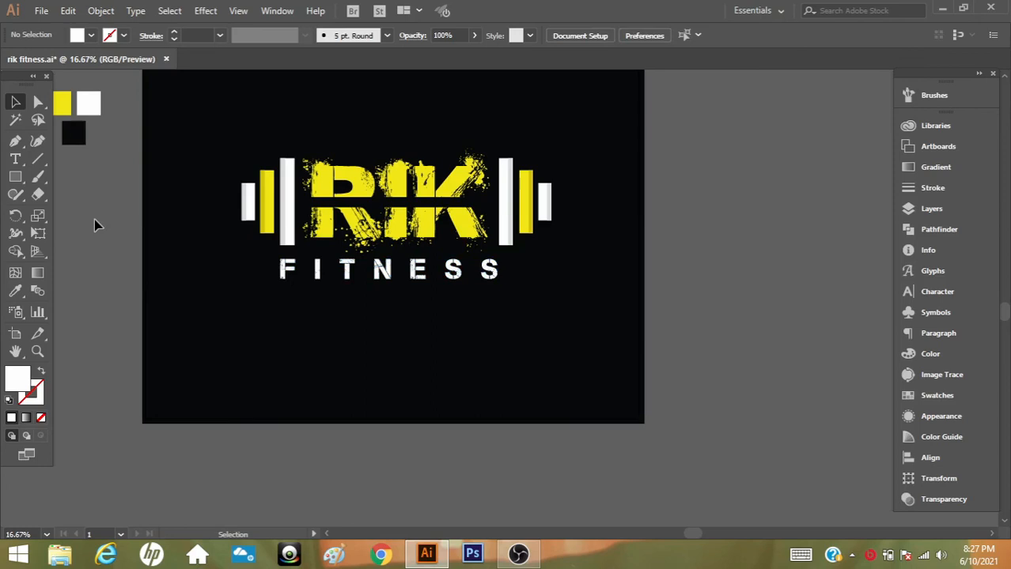
Enlarge the outlined FITNESS lettering to span between the outer edges of the two tall white bars and nudge it up slightly
{"action": "left_click", "coordinate": [289, 272]}
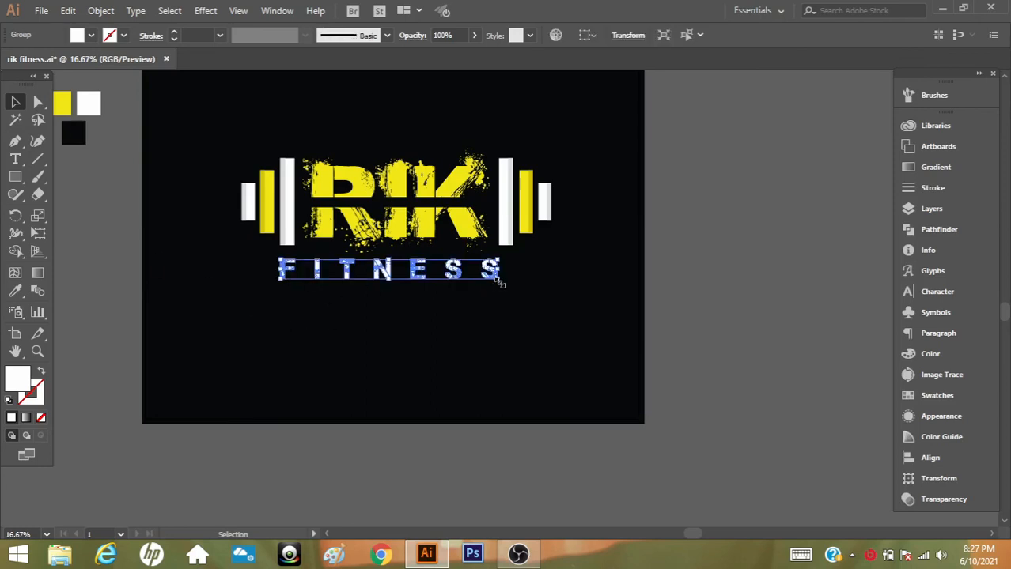
{"action": "left_click_drag", "start_coordinate": [498, 281], "coordinate": [514, 286]}
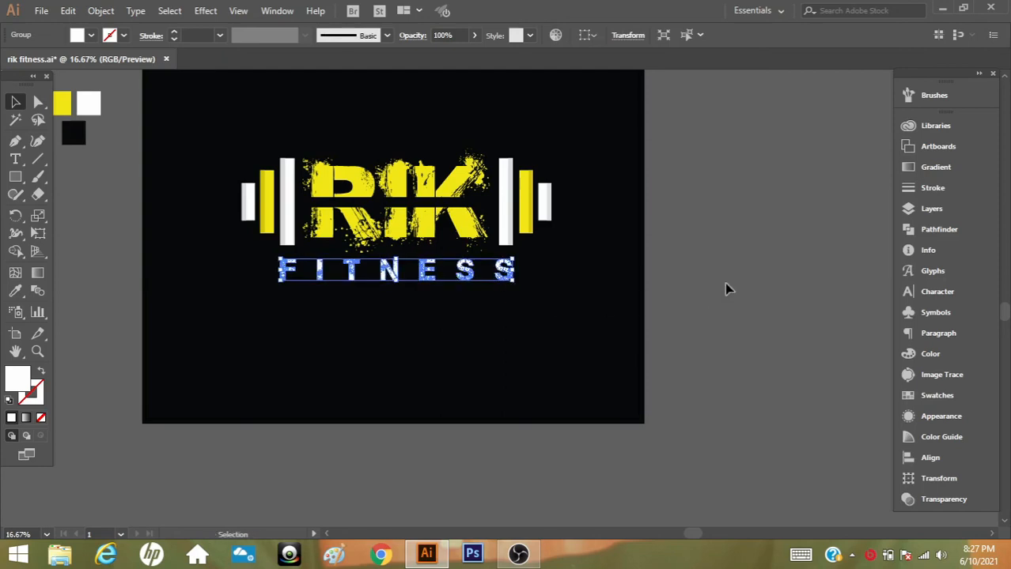
{"action": "key", "text": "Up"}
{"action": "key", "text": "Up"}
{"action": "key", "text": "Up"}
{"action": "key", "text": "Up"}
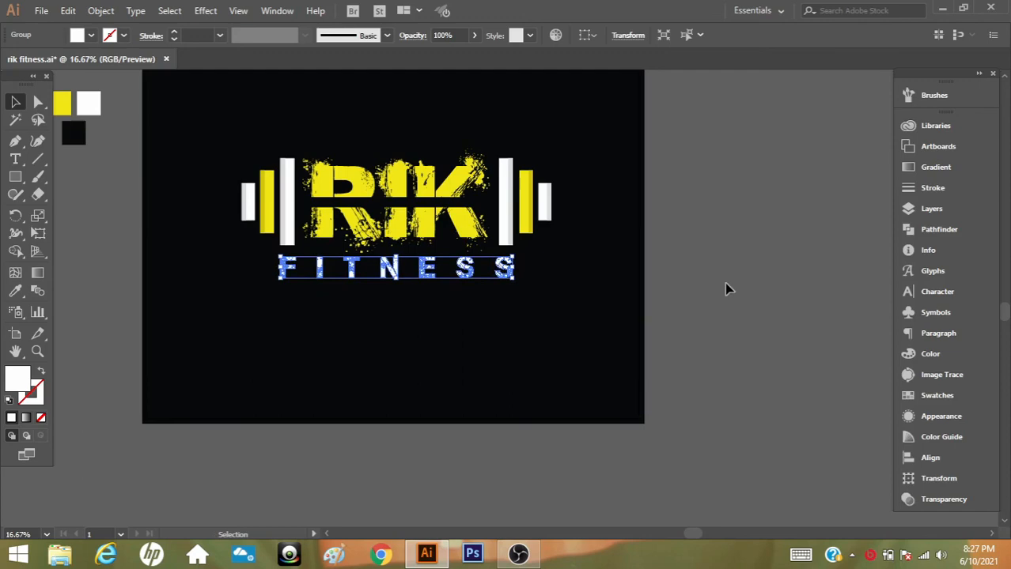
{"action": "left_click", "coordinate": [724, 282]}
Delete the yellow, white and black colour sample squares placed beside the artboard
{"action": "scroll", "coordinate": [720, 282], "scroll_direction": "up", "scroll_amount": 2}
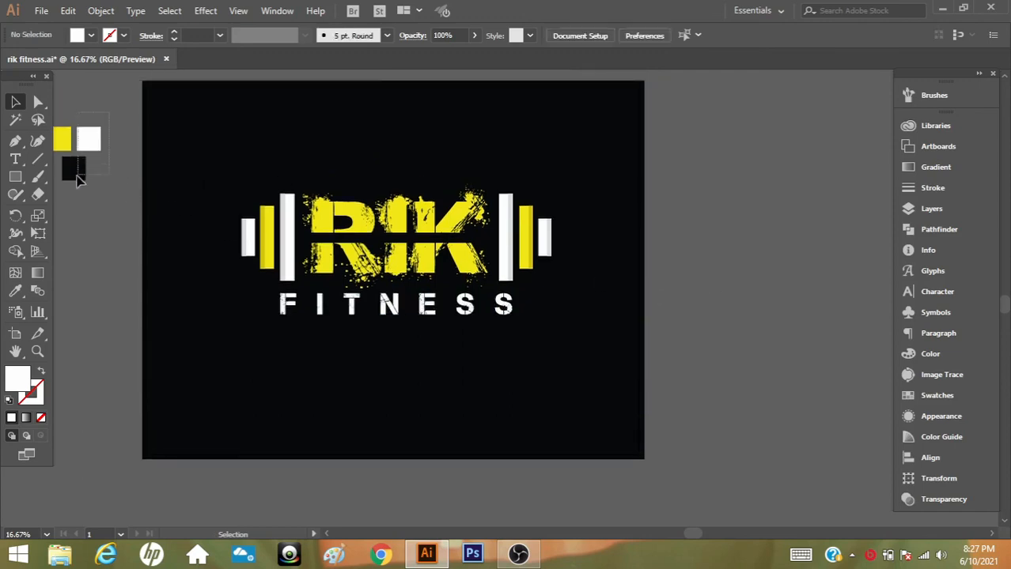
{"action": "left_click_drag", "start_coordinate": [78, 180], "coordinate": [53, 183]}
{"action": "left_click_drag", "start_coordinate": [94, 145], "coordinate": [205, 117]}
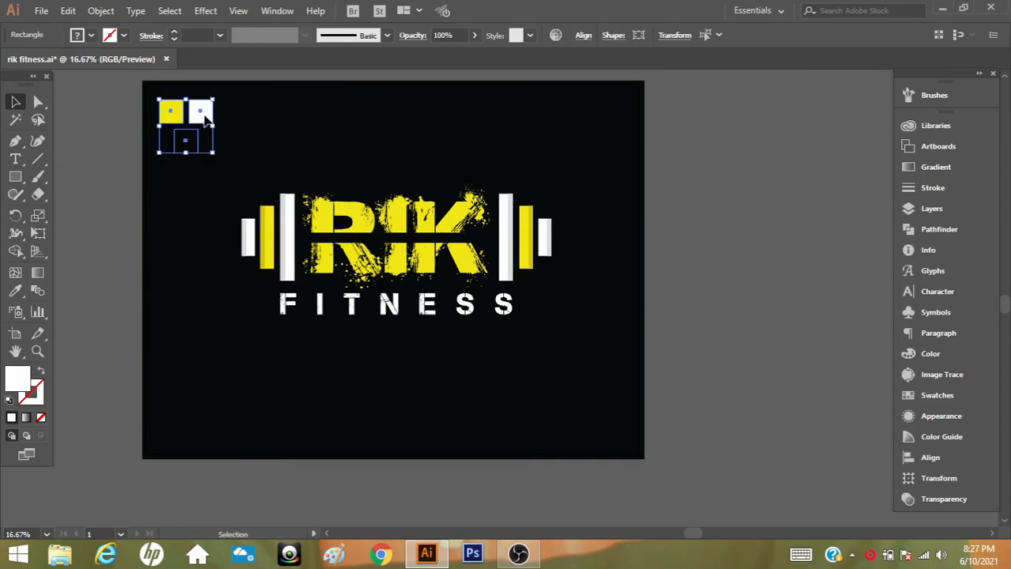
{"action": "key", "text": "Delete"}
Scale the whole logo, with bars, RIK and FITNESS lettering, down slightly about its centre
{"action": "left_click_drag", "start_coordinate": [653, 173], "coordinate": [235, 376]}
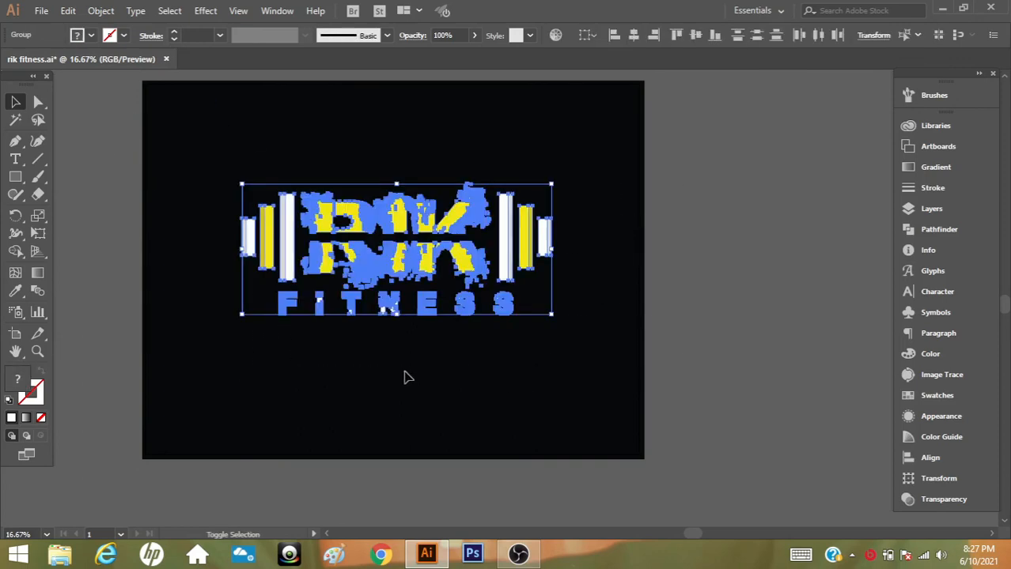
{"action": "left_click_drag", "start_coordinate": [551, 183], "coordinate": [537, 190]}
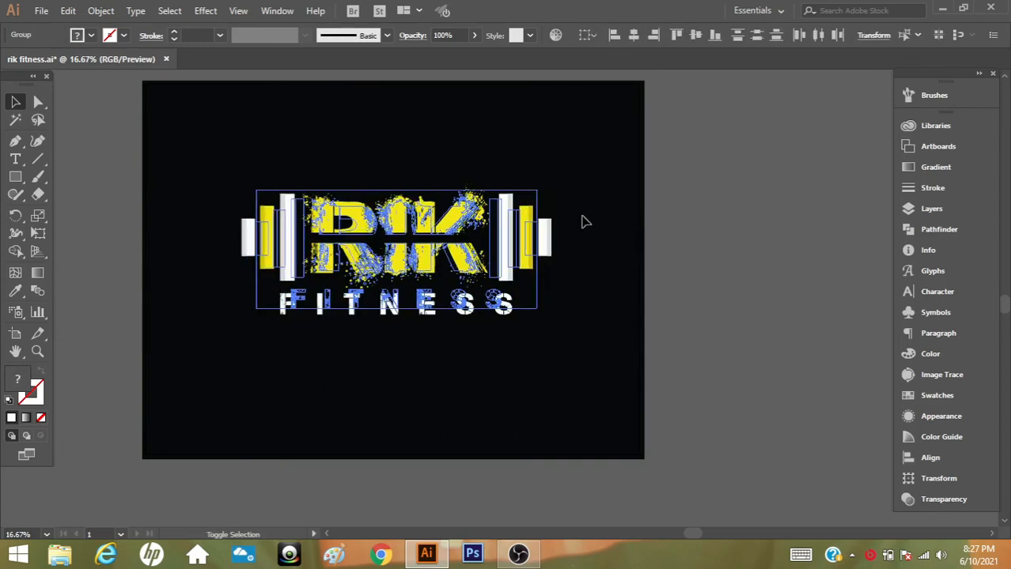
{"action": "left_click", "coordinate": [713, 253]}
{"action": "scroll", "coordinate": [399, 316], "scroll_direction": "up", "scroll_amount": 1}
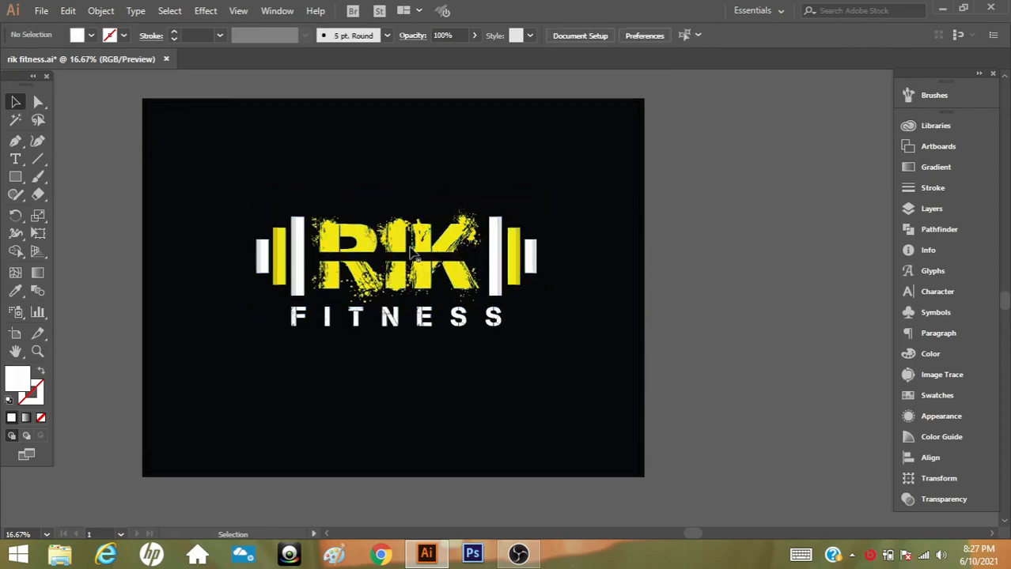